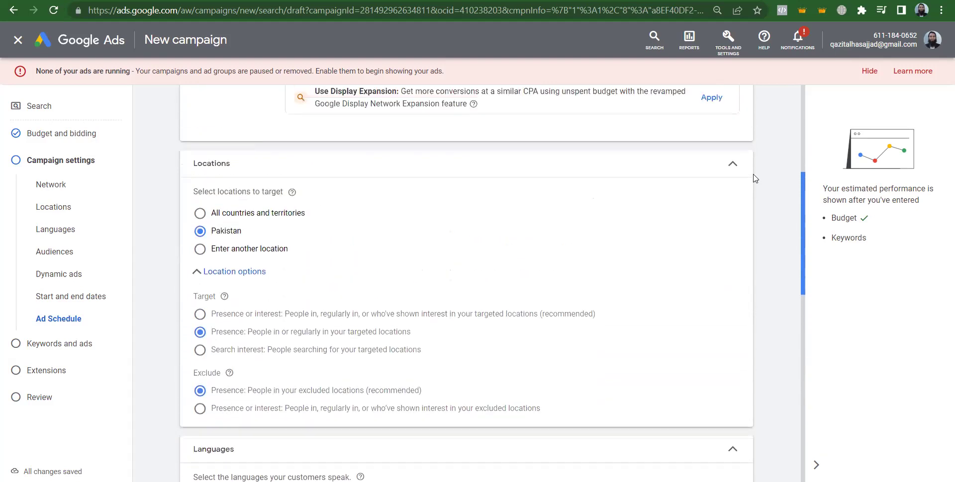
# Review the campaign settings from networks to ad schedule and proceed to the keywords and ads stage.
pyautogui.scroll(2, 749, 169)
pyautogui.scroll(5, 744, 155)
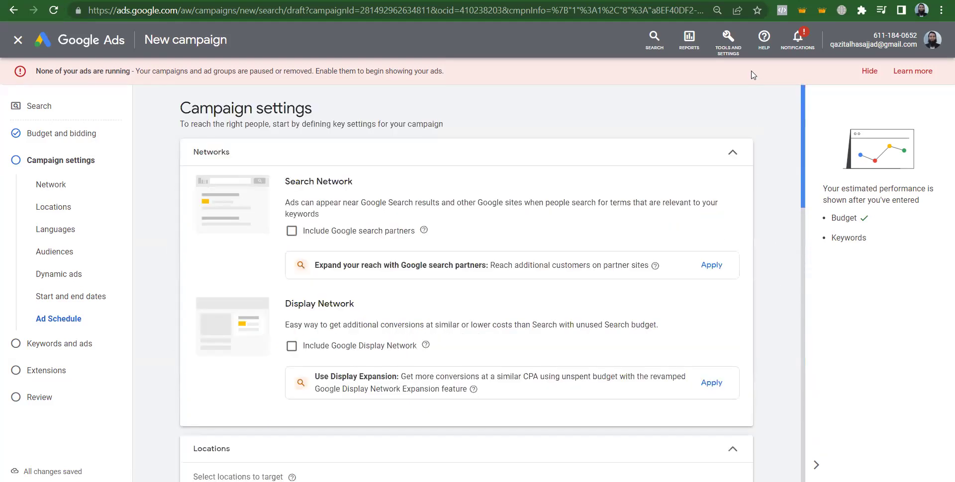
pyautogui.scroll(-15, 820, 249)
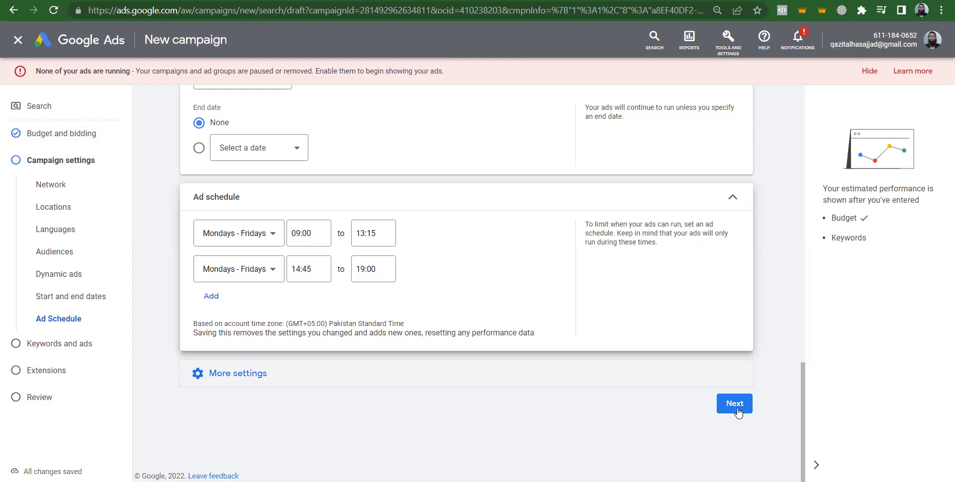
pyautogui.click(738, 413)
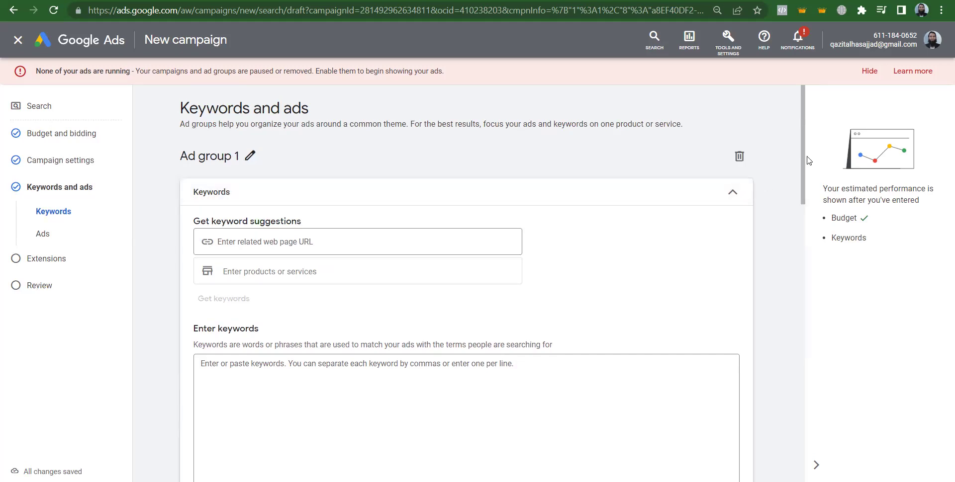
pyautogui.moveTo(805, 161); pyautogui.dragTo(778, 144)
# Switch to the Keyword Stats spreadsheet and copy the highlighted keyword "web development services".
pyautogui.hotkey('alt', 'Tab')
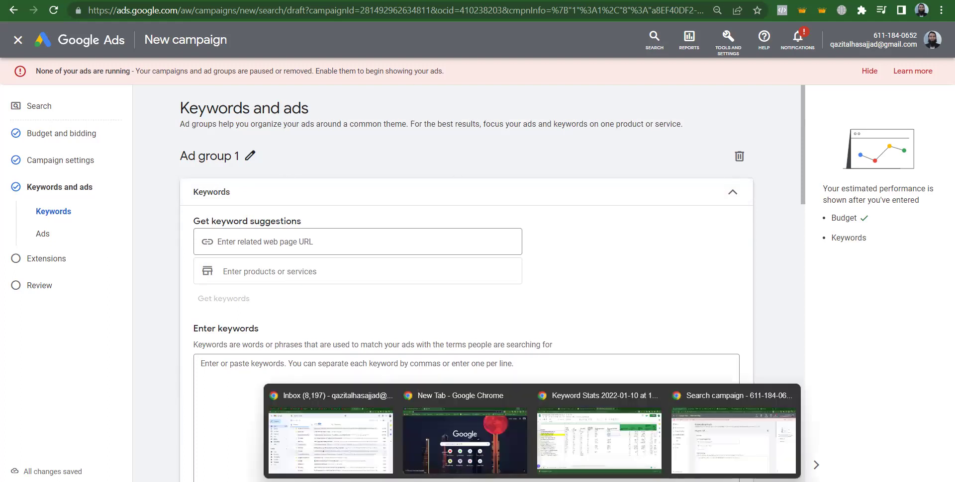
pyautogui.click(553, 444)
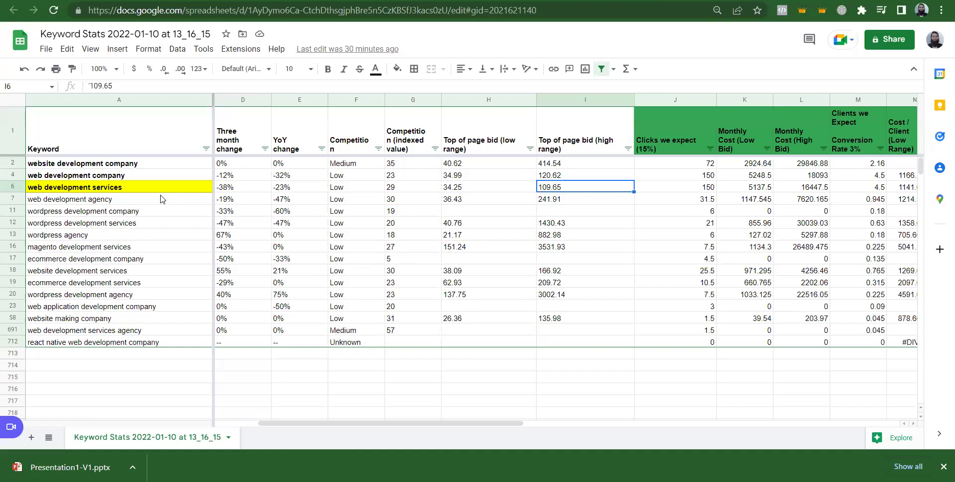
pyautogui.click(149, 145)
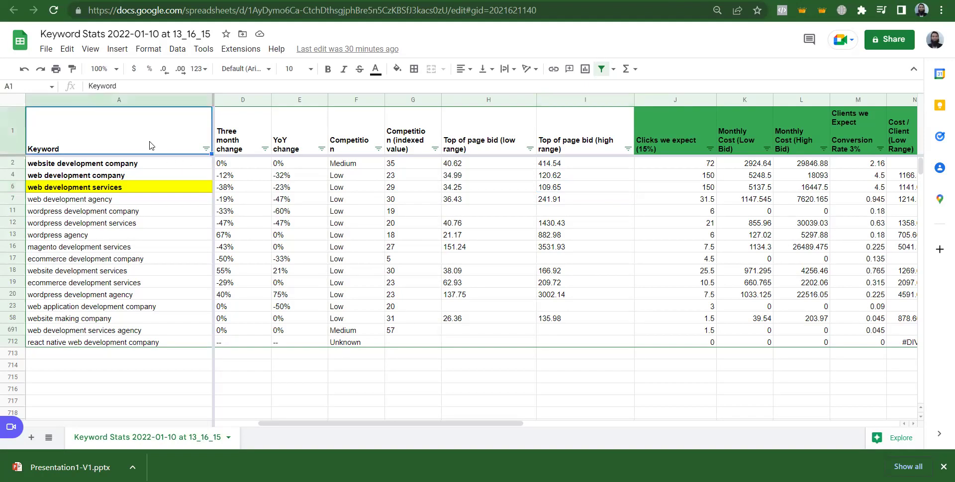
pyautogui.press('Down')
pyautogui.press('Down')
pyautogui.press('Down')
pyautogui.press('Down')
pyautogui.press('Up')
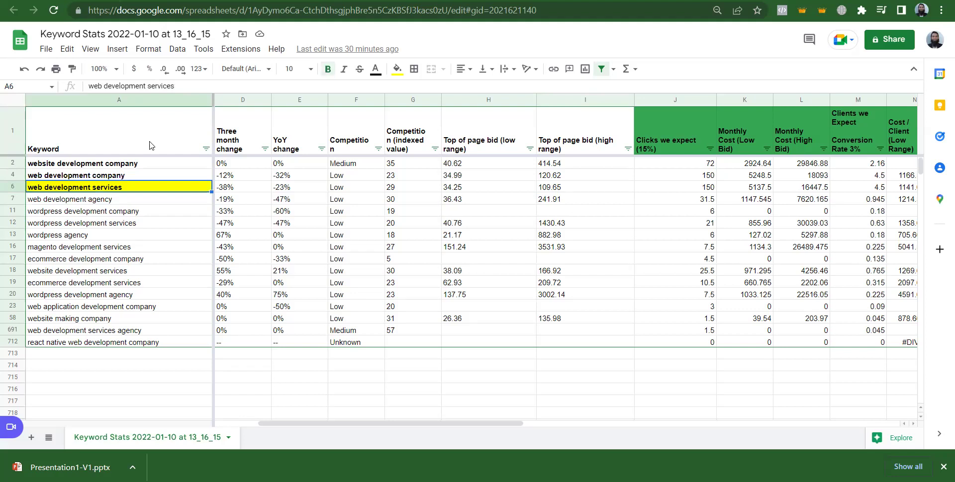
pyautogui.doubleClick(132, 188)
pyautogui.hotkey('ctrl', 'a')
pyautogui.hotkey('ctrl', 'c')
pyautogui.click(120, 201)
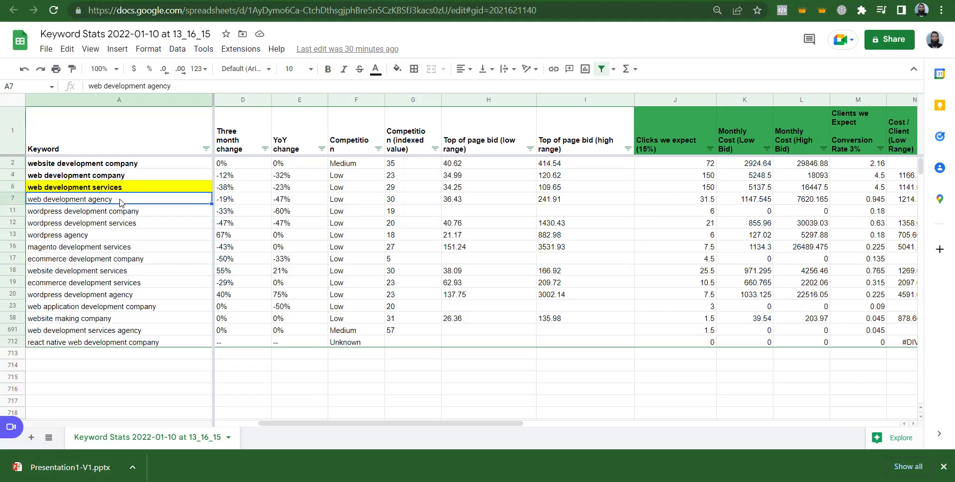
# Back in Google Ads, rename Ad group 1 as "Web Development Services" with each word capitalised.
pyautogui.hotkey('alt', 'Tab')
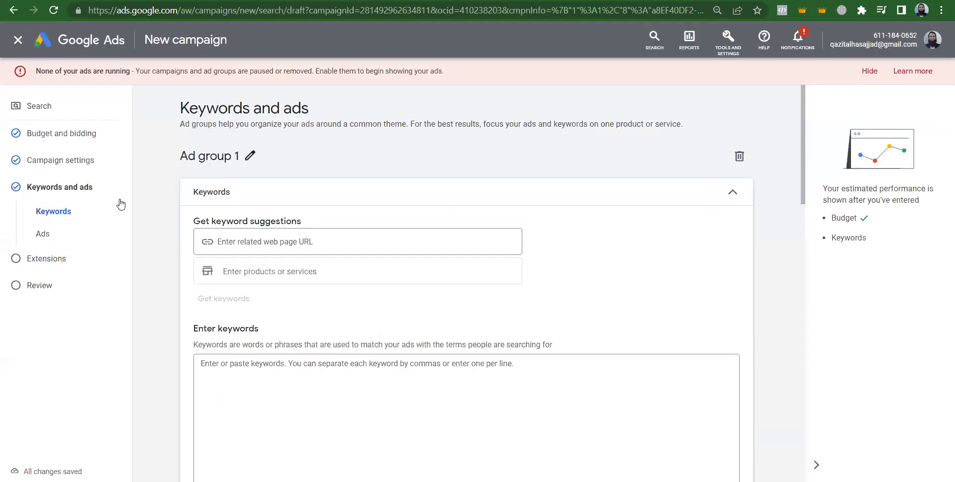
pyautogui.click(248, 158)
pyautogui.hotkey('ctrl', 'a')
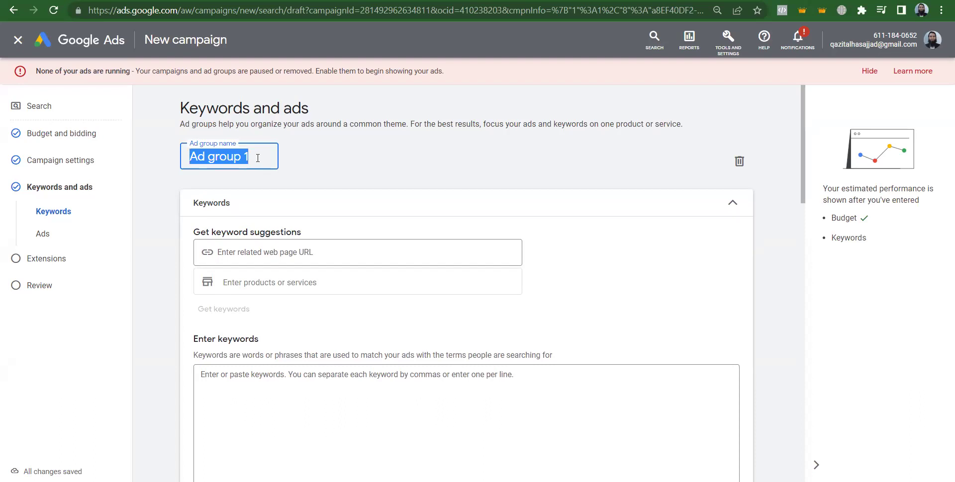
pyautogui.hotkey('ctrl', 'v')
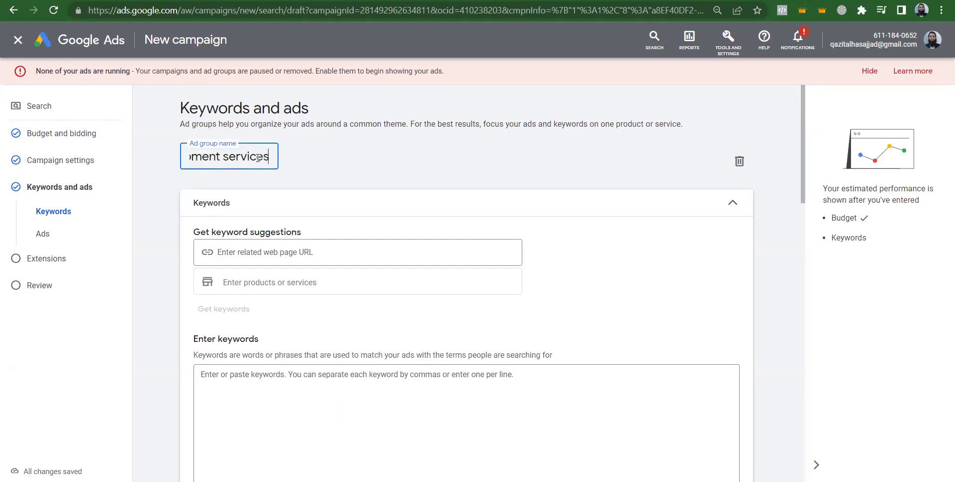
pyautogui.press('Home')
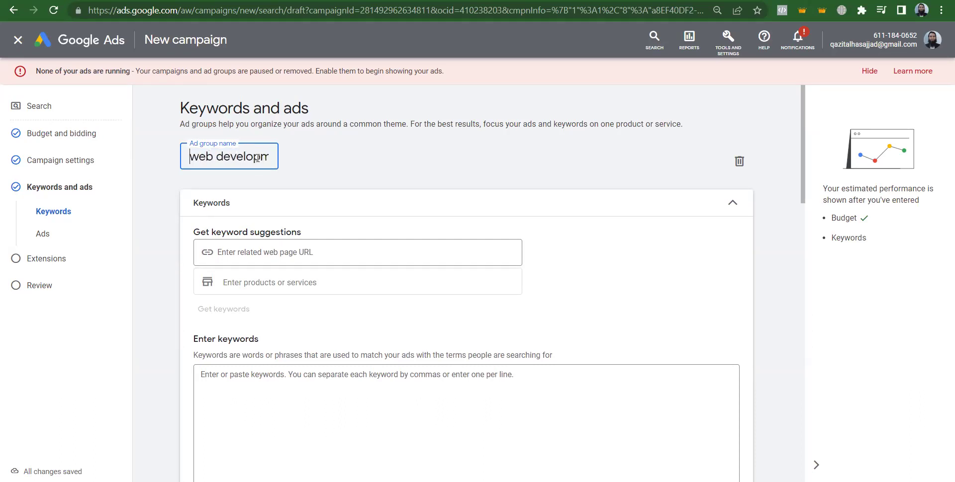
pyautogui.press('Delete')
pyautogui.write('W')
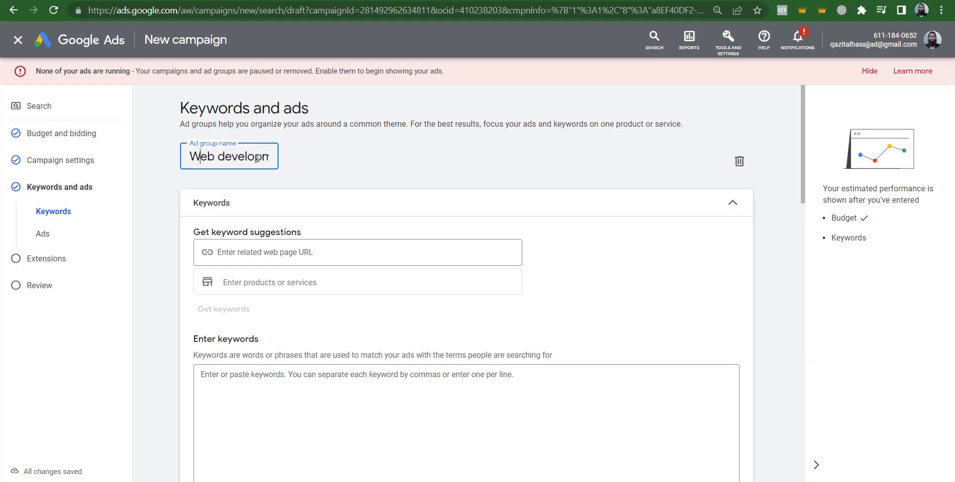
pyautogui.hotkey('shift', 'Left')
pyautogui.write('D')
pyautogui.hotkey('ctrl', 'Right')
pyautogui.hotkey('ctrl', 'Right')
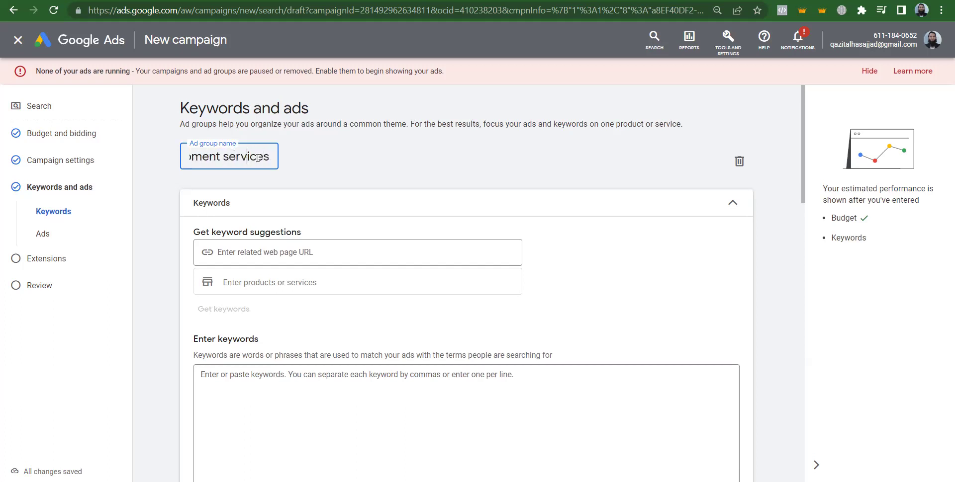
pyautogui.hotkey('shift', 'Right')
pyautogui.write('S')
pyautogui.click(377, 163)
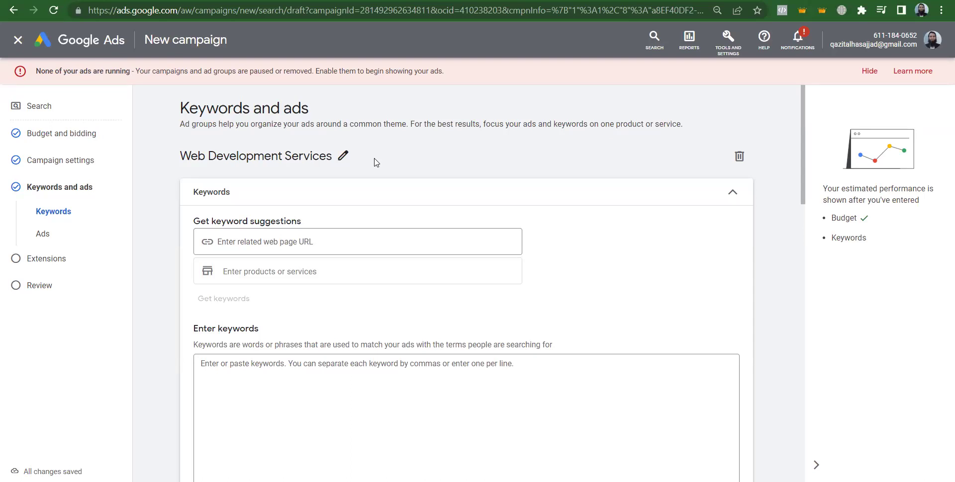
# Enter the copied keyword "web development services" in the ad group's keyword list.
pyautogui.click(234, 374)
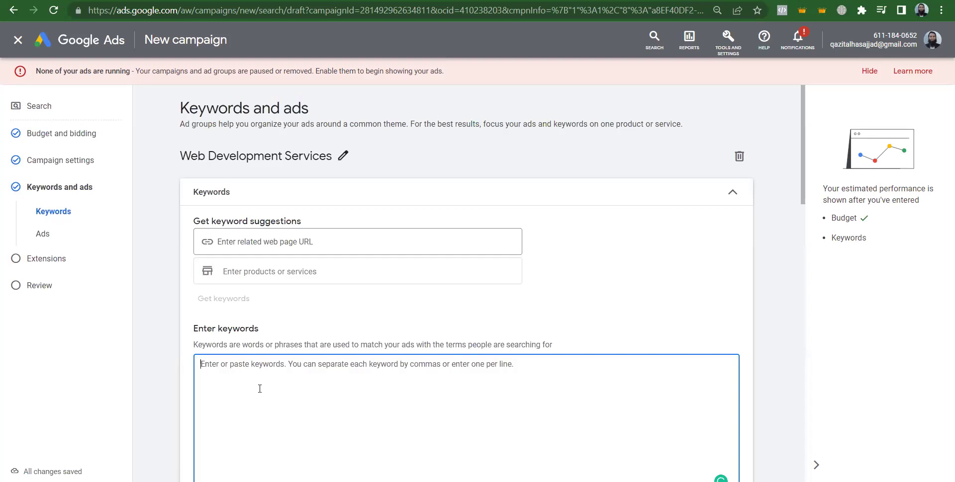
pyautogui.hotkey('ctrl', 'v')
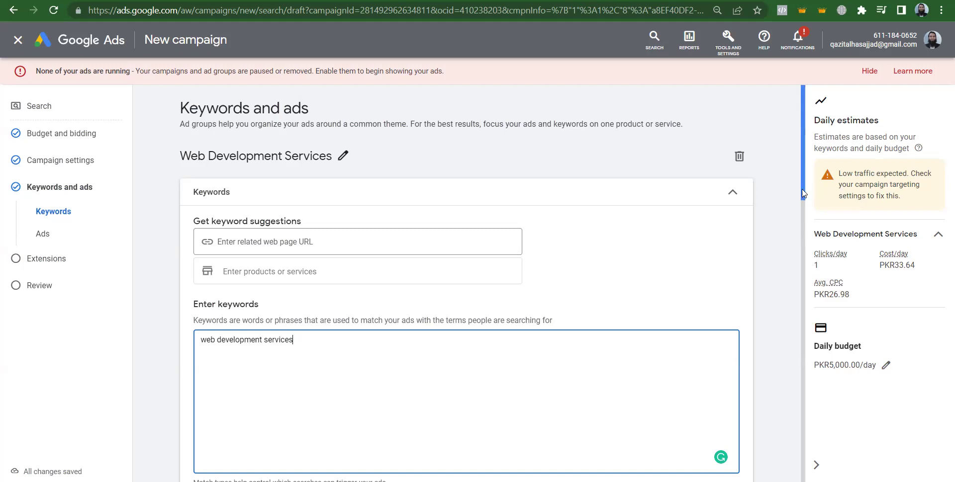
pyautogui.scroll(-2, 805, 194)
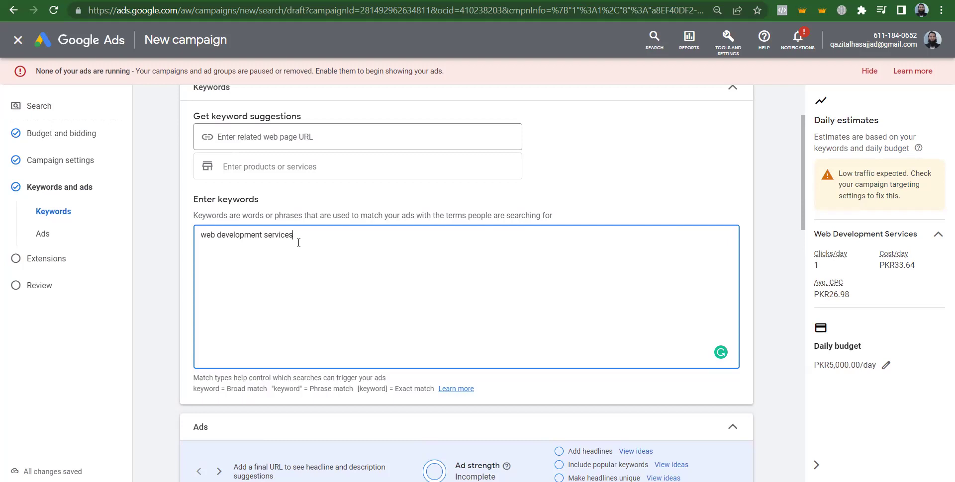
# Enclose the keyword web development services in double quotation marks to make it a phrase match.
pyautogui.press('Home')
pyautogui.write('"')
pyautogui.press('Right')
pyautogui.press('Right')
pyautogui.press('Right')
pyautogui.press('Right')
pyautogui.press('Right')
pyautogui.press('Right')
pyautogui.press('Right')
pyautogui.press('Right')
pyautogui.press('Right')
pyautogui.press('Right')
pyautogui.press('Right')
pyautogui.press('Right')
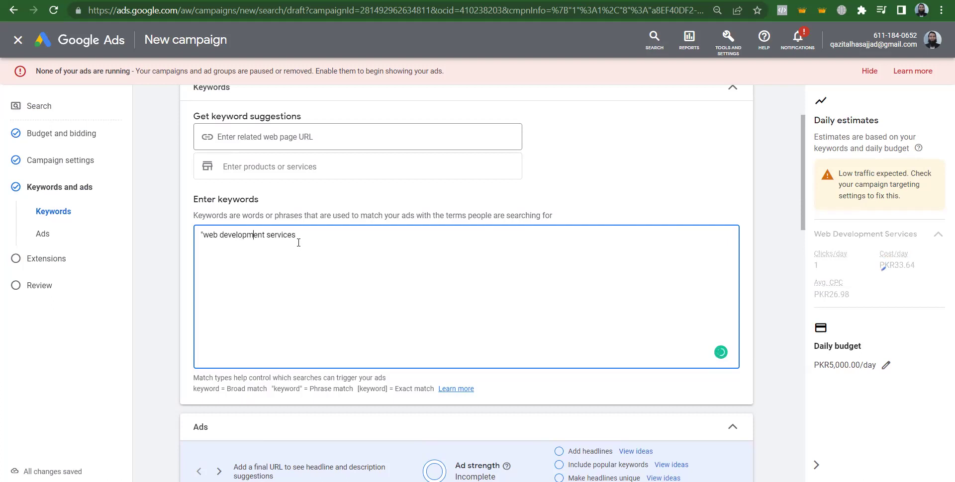
pyautogui.press('Right')
pyautogui.press('Right')
pyautogui.press('Right')
pyautogui.press('Right')
pyautogui.press('Right')
pyautogui.press('Right')
pyautogui.press('Right')
pyautogui.press('Right')
pyautogui.press('Right')
pyautogui.press('Right')
pyautogui.press('Right')
pyautogui.press('Right')
pyautogui.write('"')
# Replace the keyword's quotation marks with square brackets, giving [web development services] as an exact match.
pyautogui.hotkey('shift', 'Left')
pyautogui.press('BackSpace')
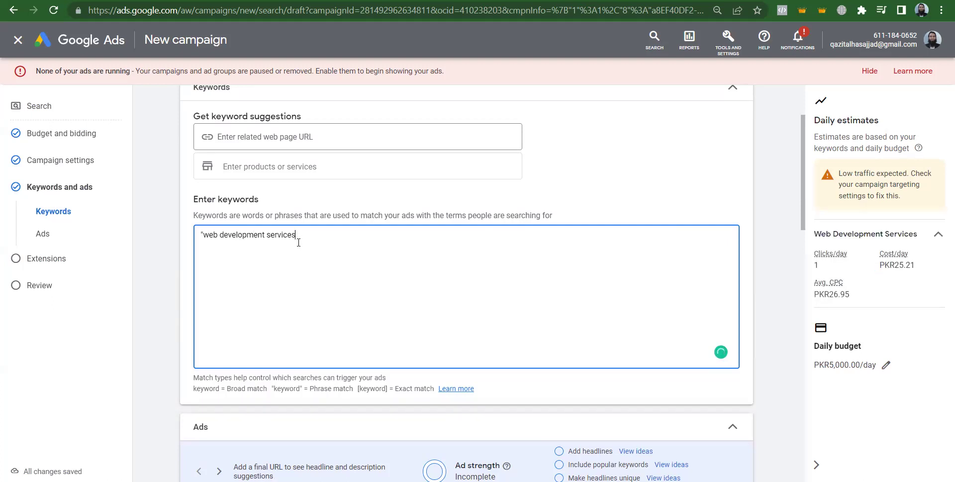
pyautogui.press('Left')
pyautogui.press('Left')
pyautogui.press('Left')
pyautogui.press('Left')
pyautogui.press('Left')
pyautogui.press('Left')
pyautogui.press('Left')
pyautogui.press('Left')
pyautogui.press('Left')
pyautogui.press('Left')
pyautogui.press('Left')
pyautogui.press('Left')
pyautogui.press('Left')
pyautogui.press('Left')
pyautogui.press('Left')
pyautogui.press('Left')
pyautogui.press('Left')
pyautogui.press('Left')
pyautogui.press('Left')
pyautogui.press('Left')
pyautogui.press('Delete')
pyautogui.write('[')
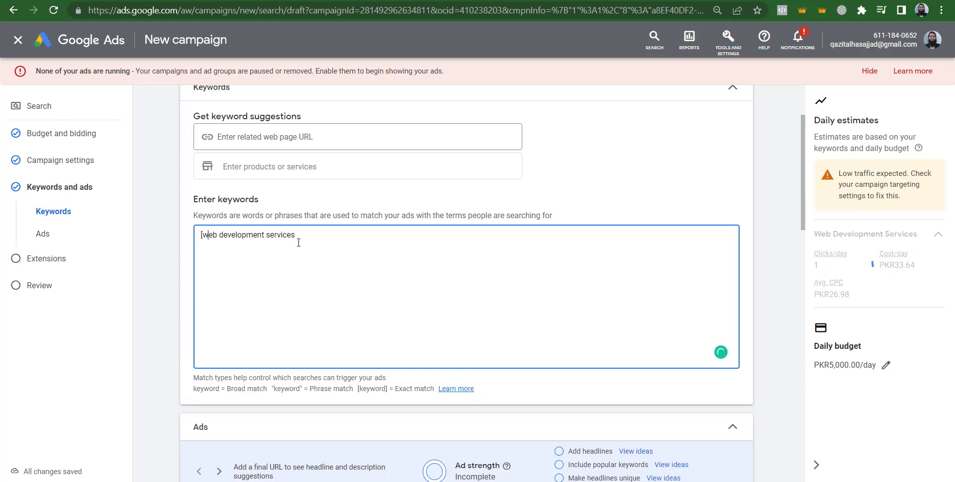
pyautogui.click(298, 243)
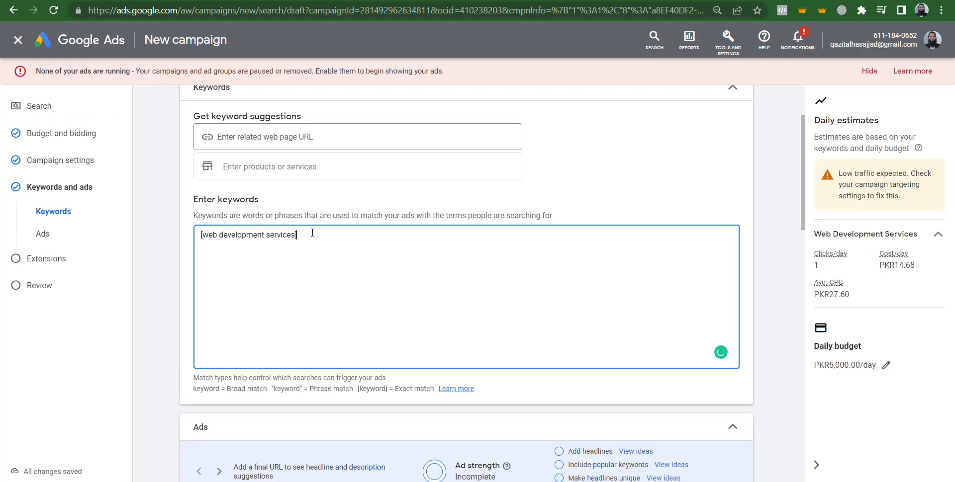
# Remove the square brackets from the keyword to make it a plain broad match.
pyautogui.press('Left')
pyautogui.press('BackSpace')
pyautogui.press('End')
pyautogui.hotkey('ctrl', 'shift', 'Left')
pyautogui.hotkey('ctrl', 'shift', 'Left')
pyautogui.hotkey('ctrl', 'shift', 'Left')
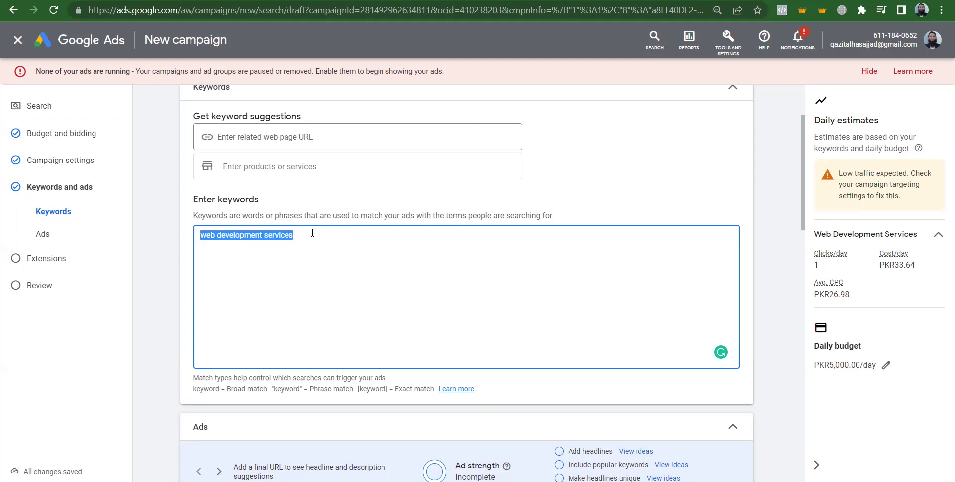
# Set the keyword to exact match by entering it as [web development services].
pyautogui.press('Home')
pyautogui.write('[')
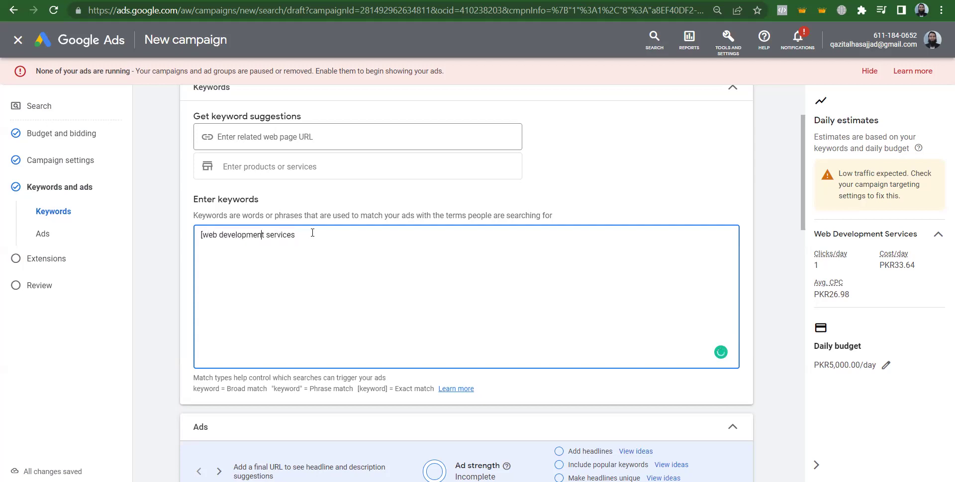
pyautogui.write(']')
pyautogui.tripleClick(311, 237)
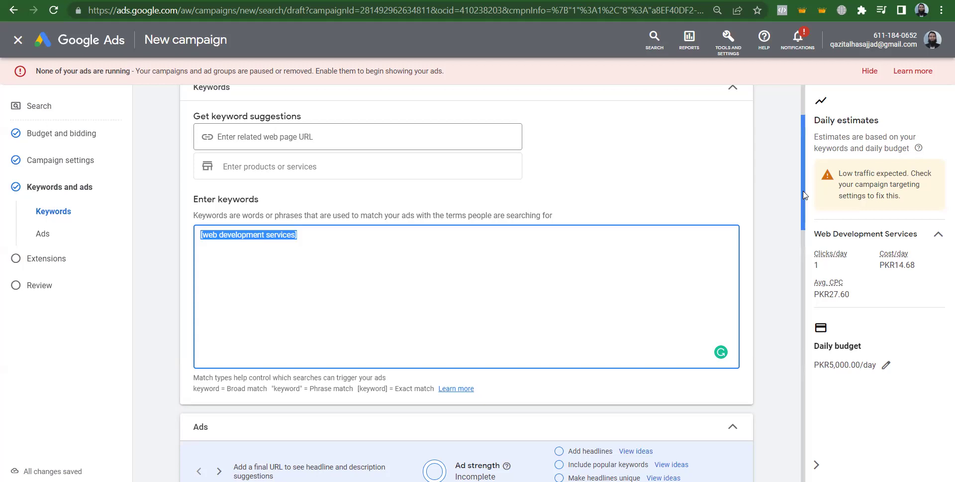
# Go to the ad's final URL field, and open the web development services page on the bluefrontier website.
pyautogui.rightClick(804, 214)
pyautogui.click(780, 187)
pyautogui.scroll(-4, 780, 187)
pyautogui.scroll(-3, 780, 186)
pyautogui.click(298, 239)
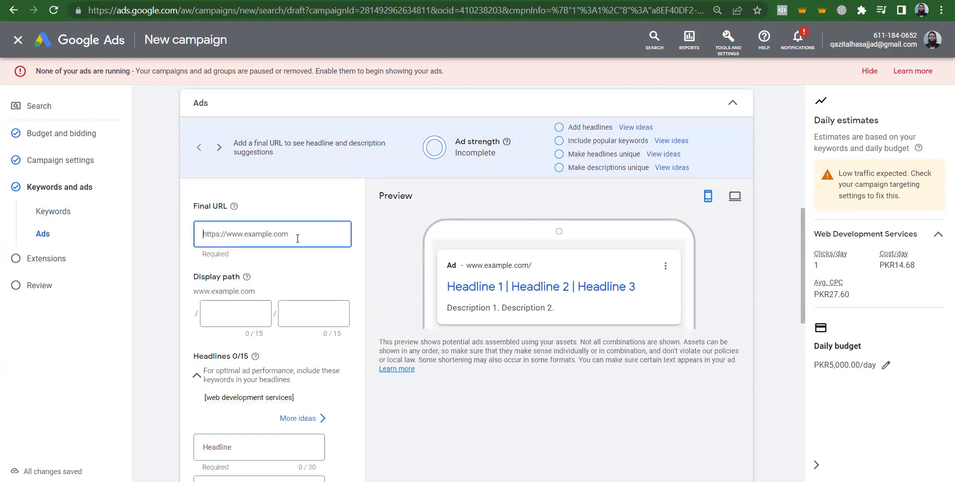
pyautogui.hotkey('ctrl', 'Tab')
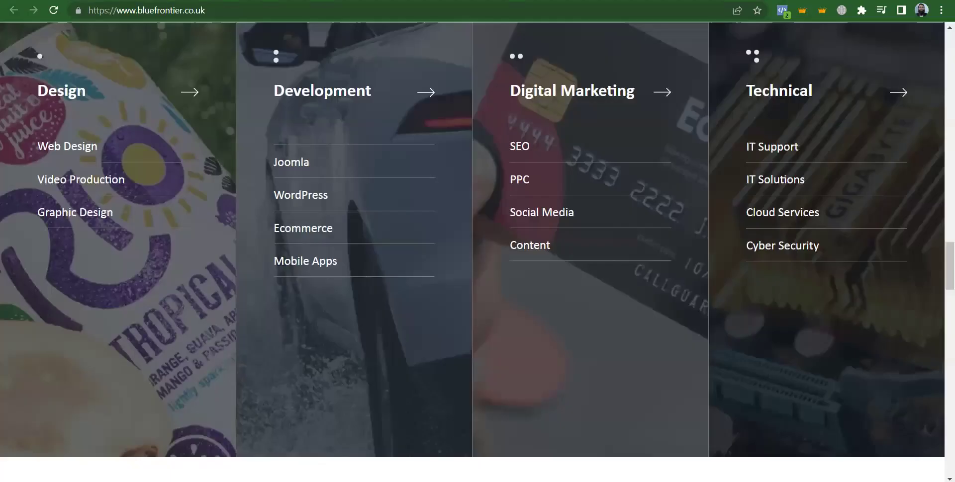
pyautogui.scroll(20, 941, 63)
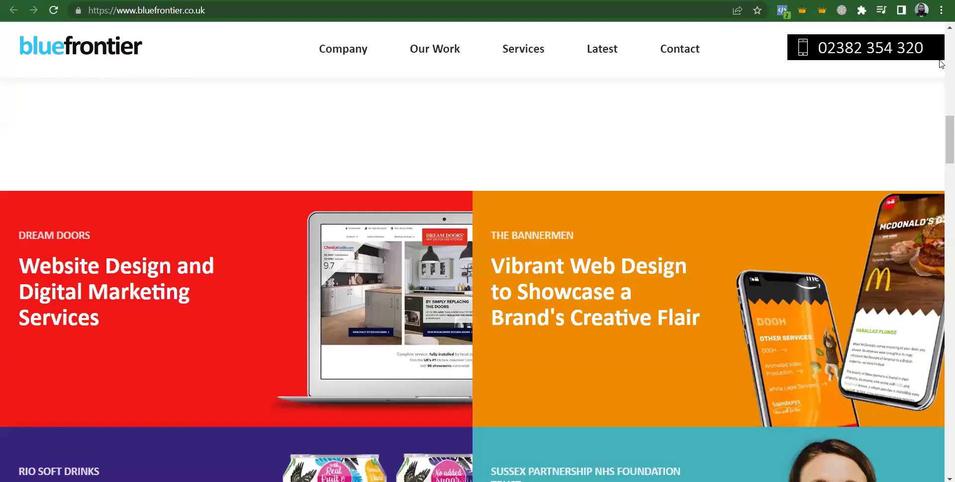
pyautogui.scroll(-3, 941, 81)
pyautogui.scroll(-5, 941, 82)
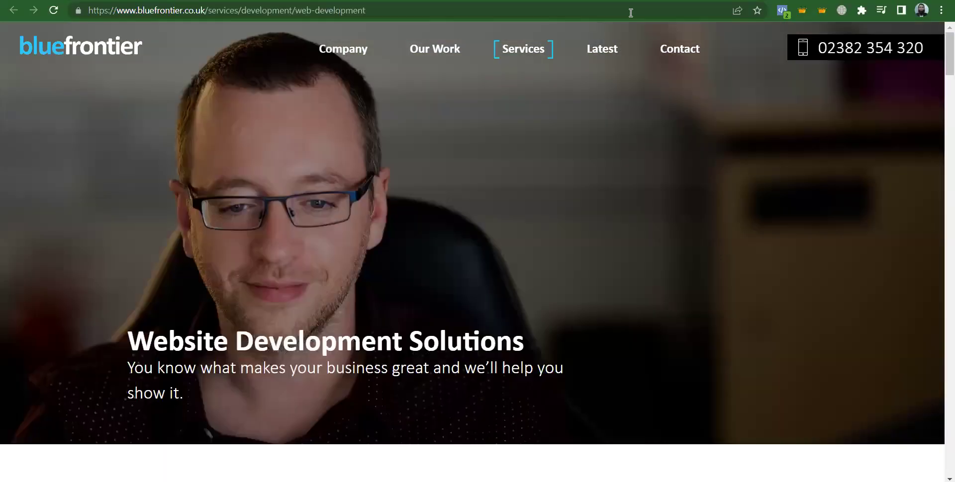
pyautogui.scroll(-5, 939, 81)
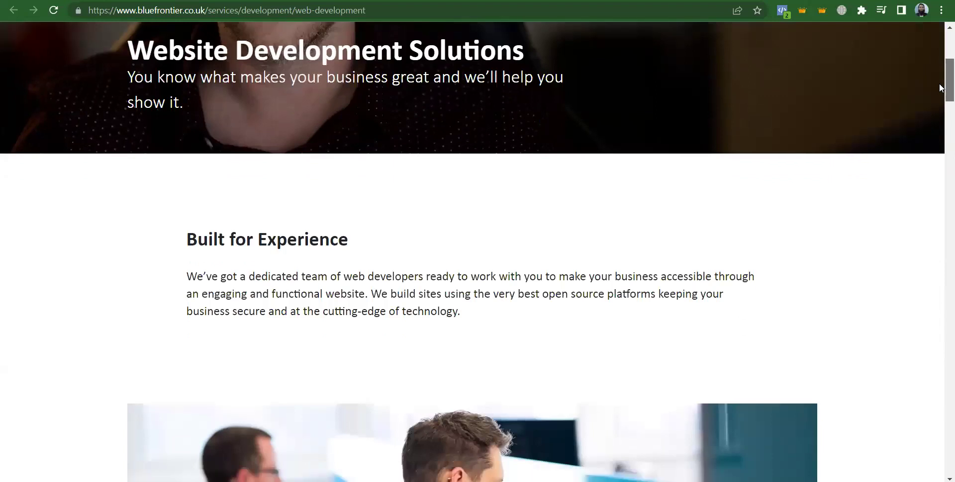
pyautogui.click(522, 8)
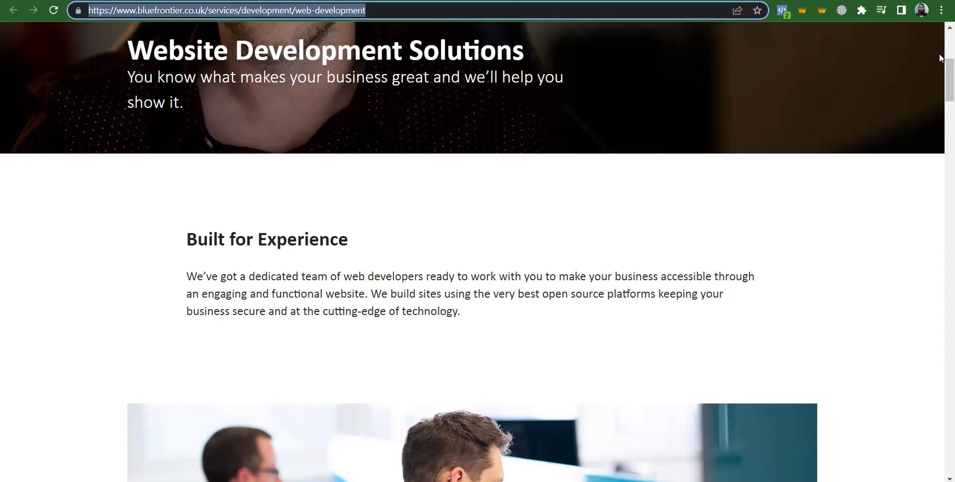
pyautogui.moveTo(939, 62); pyautogui.dragTo(941, 262)
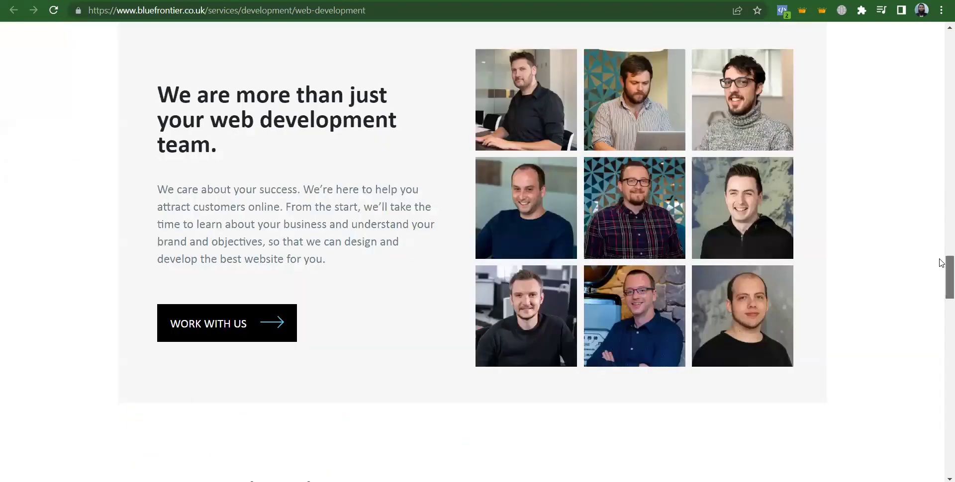
pyautogui.press('Home')
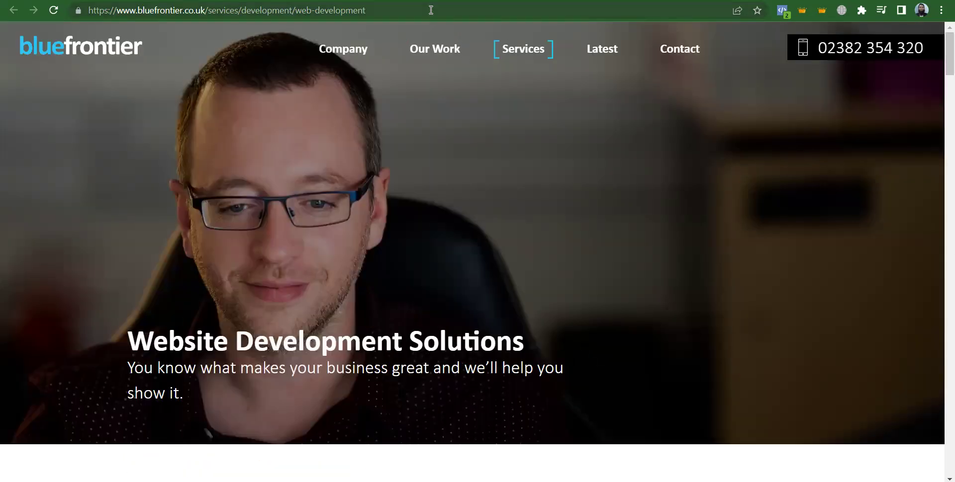
pyautogui.click(431, 10)
pyautogui.hotkey('ctrl', 'c')
pyautogui.hotkey('alt', 'Tab')
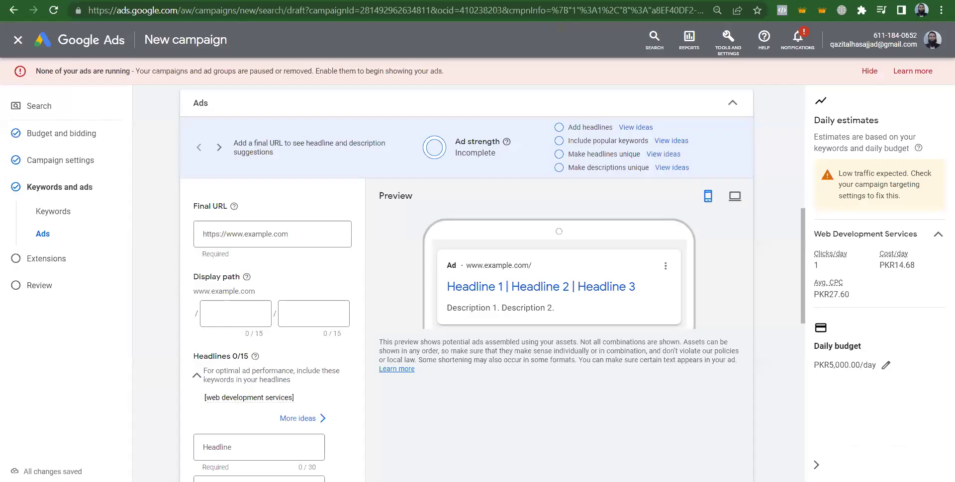
pyautogui.click(235, 244)
pyautogui.hotkey('ctrl', 'v')
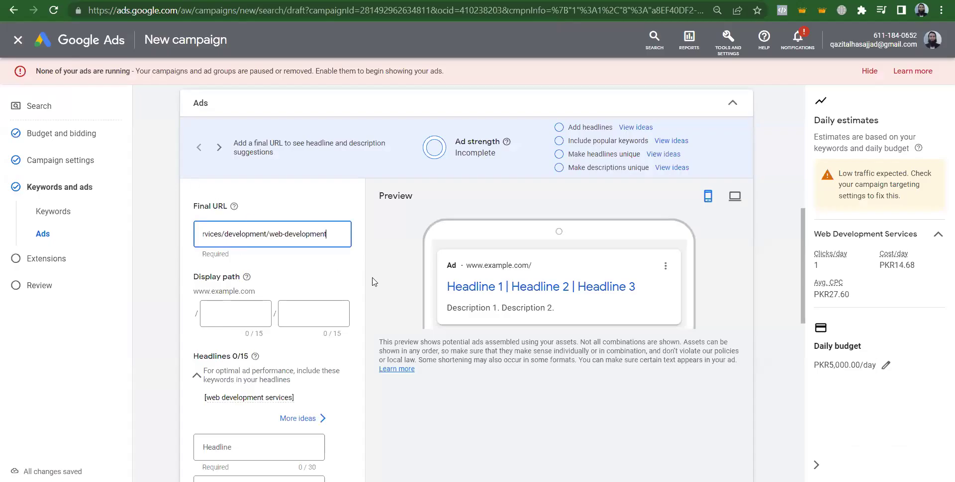
# Reuse the keyword text for the first display path field, shortening and hyphenating it to web-development.
pyautogui.click(358, 282)
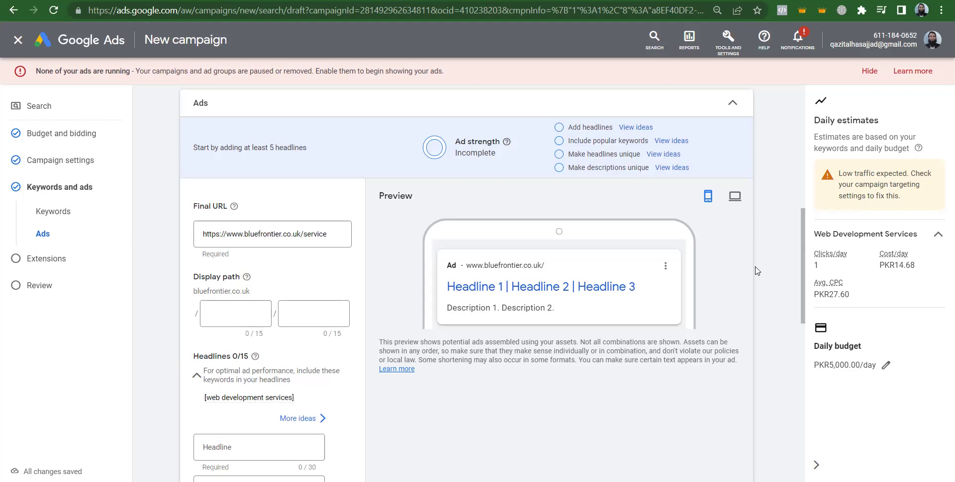
pyautogui.moveTo(803, 251); pyautogui.dragTo(802, 151)
pyautogui.click(297, 256)
pyautogui.hotkey('ctrl', 'shift', 'Left')
pyautogui.hotkey('ctrl', 'shift', 'Left')
pyautogui.hotkey('ctrl', 'shift', 'Left')
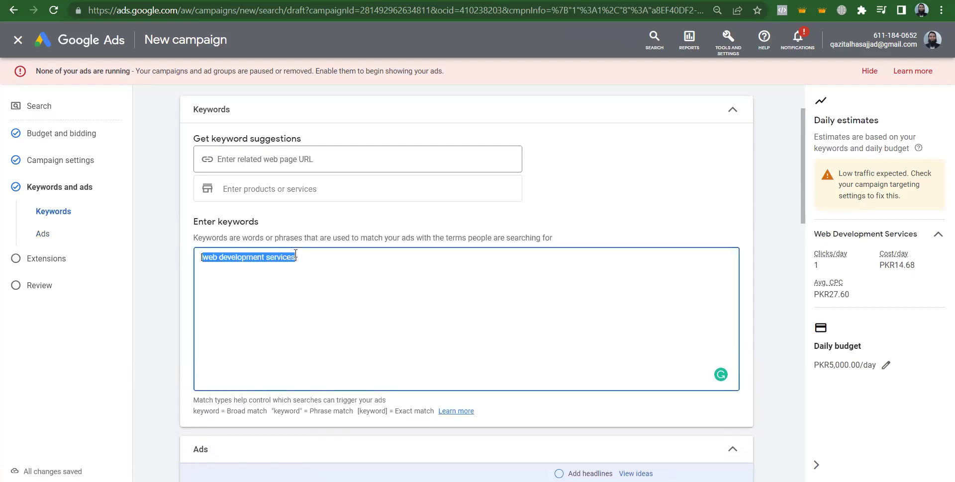
pyautogui.moveTo(805, 163); pyautogui.dragTo(806, 286)
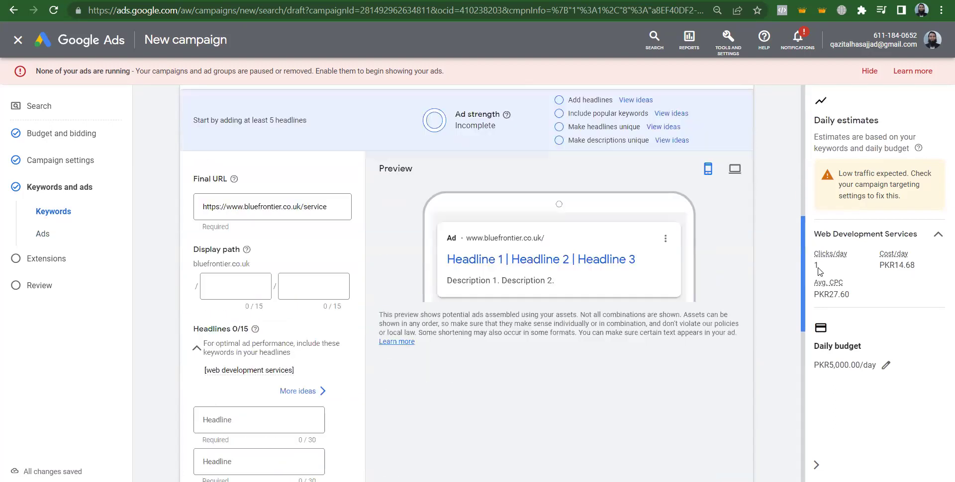
pyautogui.click(234, 239)
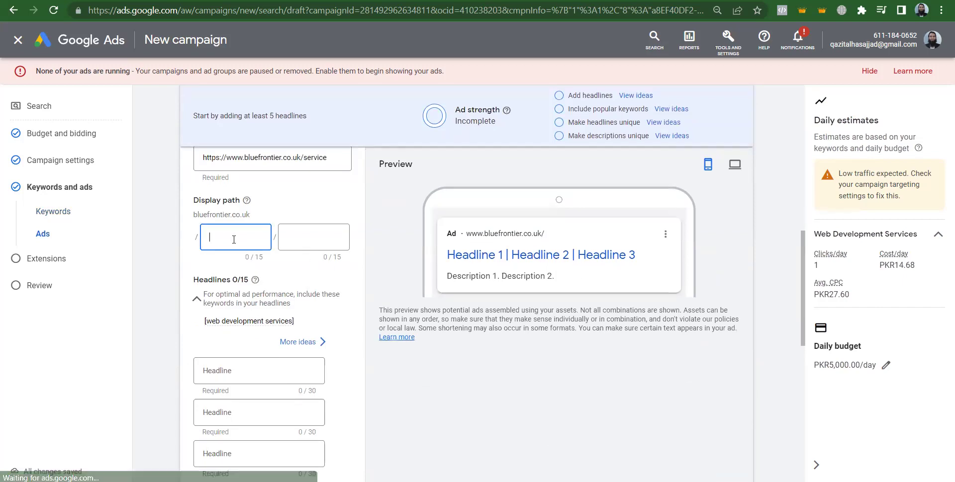
pyautogui.hotkey('ctrl', 'v')
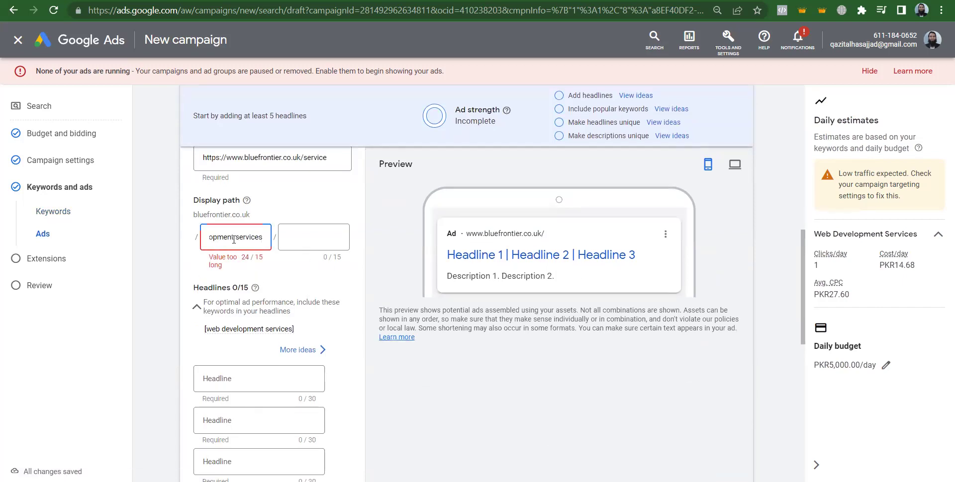
pyautogui.doubleClick(234, 240)
pyautogui.press('BackSpace')
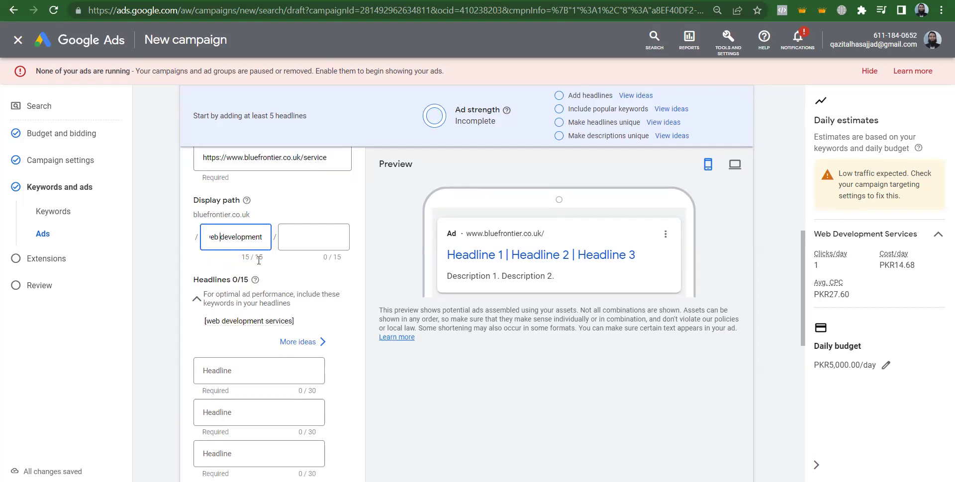
pyautogui.press('BackSpace')
pyautogui.write('-')
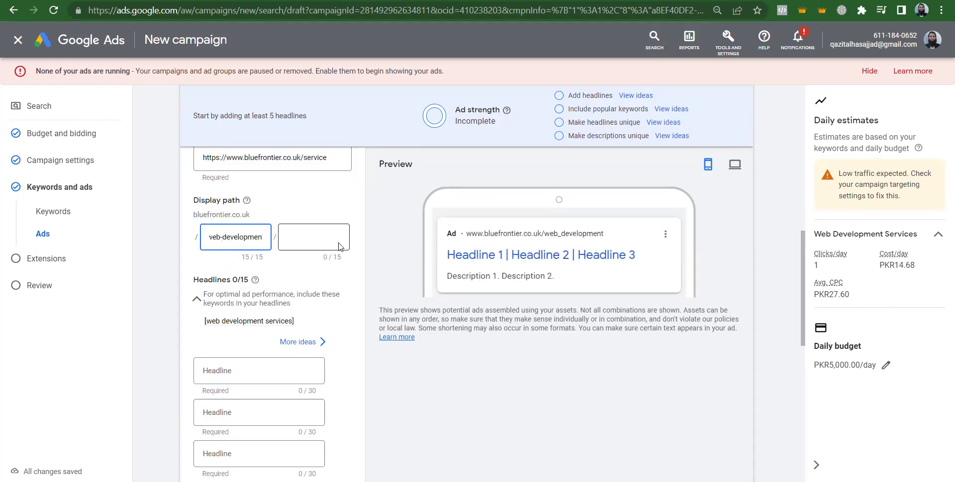
# Set the second display path field to services.
pyautogui.click(312, 237)
pyautogui.write('services')
pyautogui.click(396, 284)
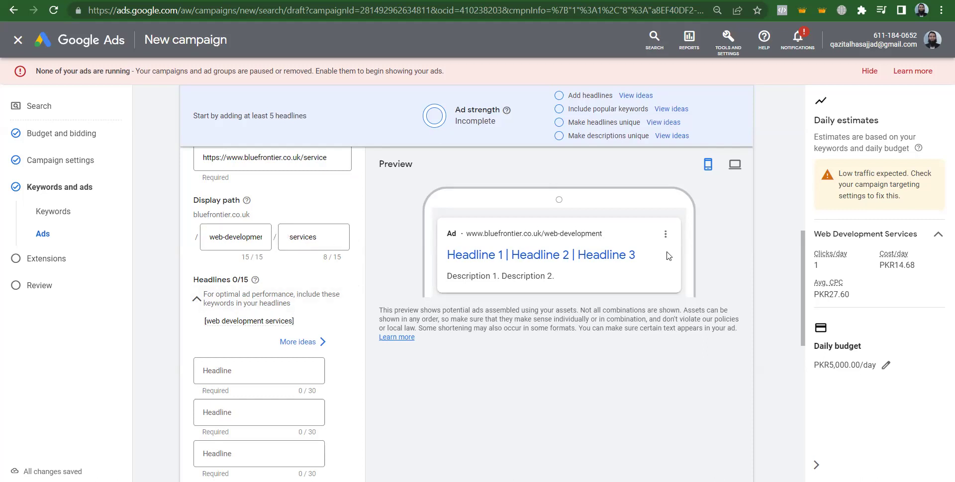
# Check the suggested ideas for the first headline, and look over competitors' ads in the Google results for web development uk.
pyautogui.moveTo(806, 253); pyautogui.dragTo(805, 299)
pyautogui.click(255, 210)
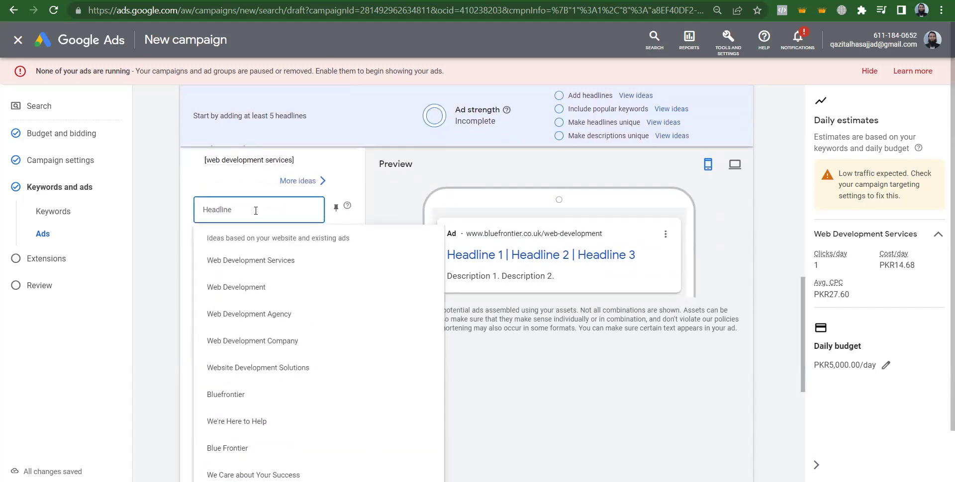
pyautogui.click(398, 189)
pyautogui.hotkey('ctrl', 'Tab')
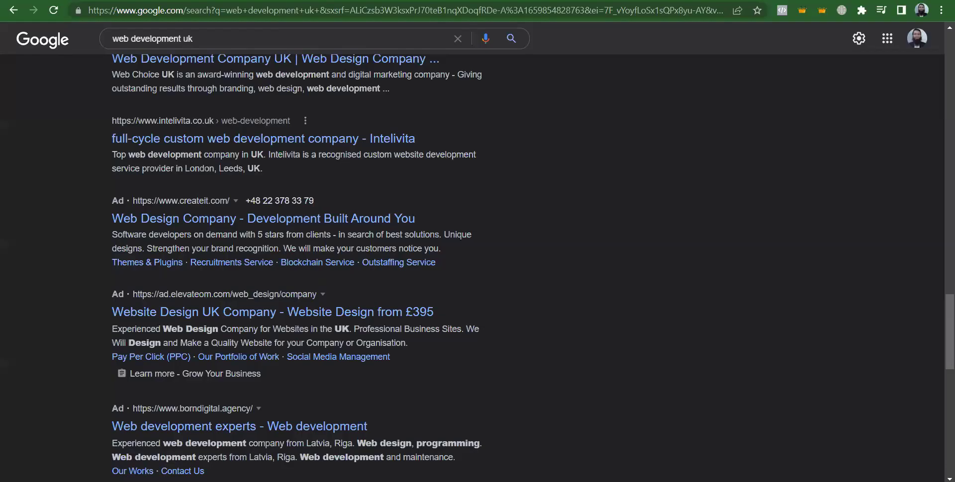
pyautogui.moveTo(939, 305); pyautogui.dragTo(924, 15)
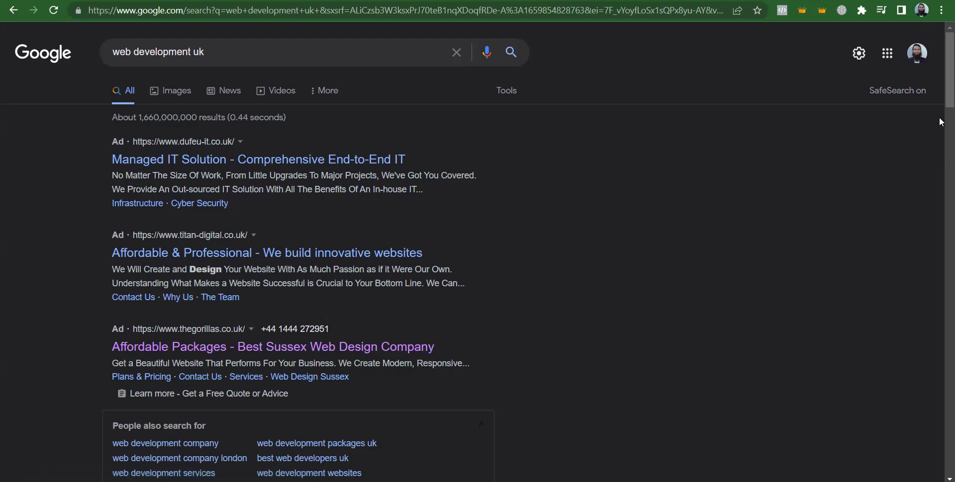
pyautogui.scroll(-8, 940, 199)
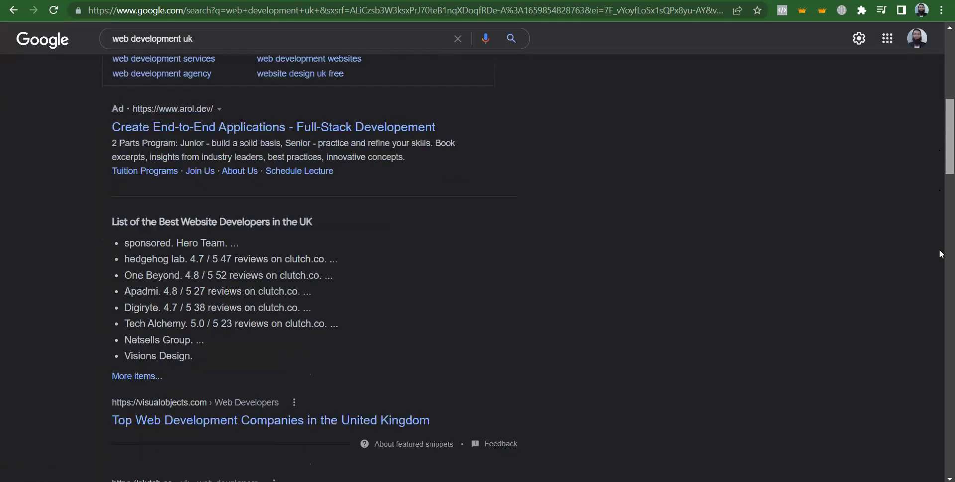
pyautogui.scroll(-20, 939, 254)
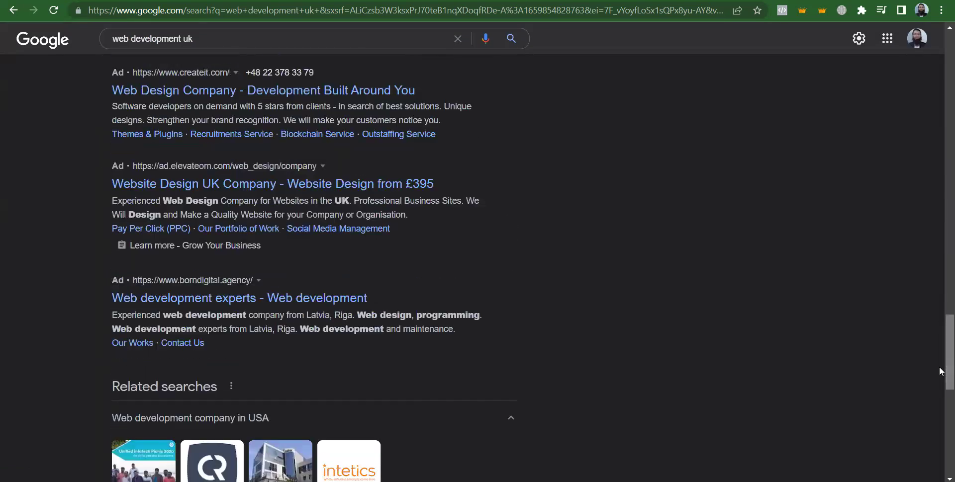
pyautogui.hotkey('ctrl', 'Tab')
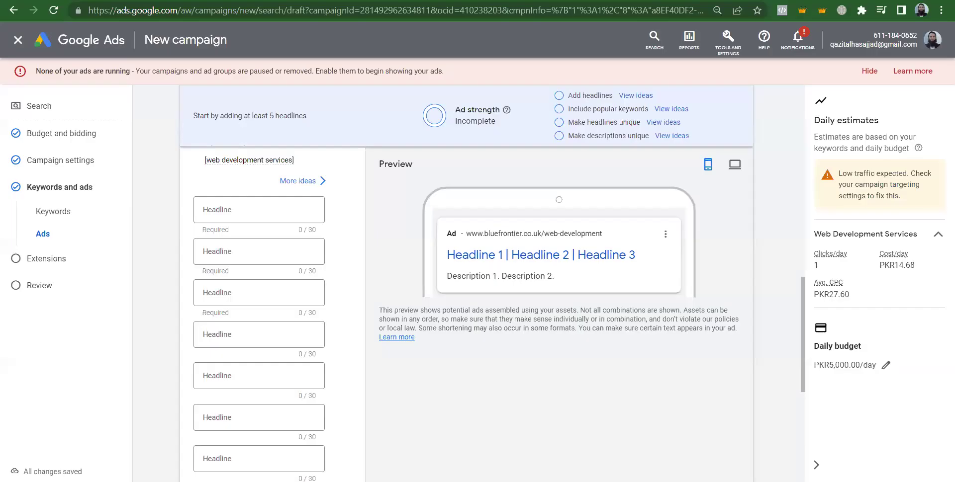
# Copy the keyword text without its brackets and paste web development services as the first headline.
pyautogui.click(236, 211)
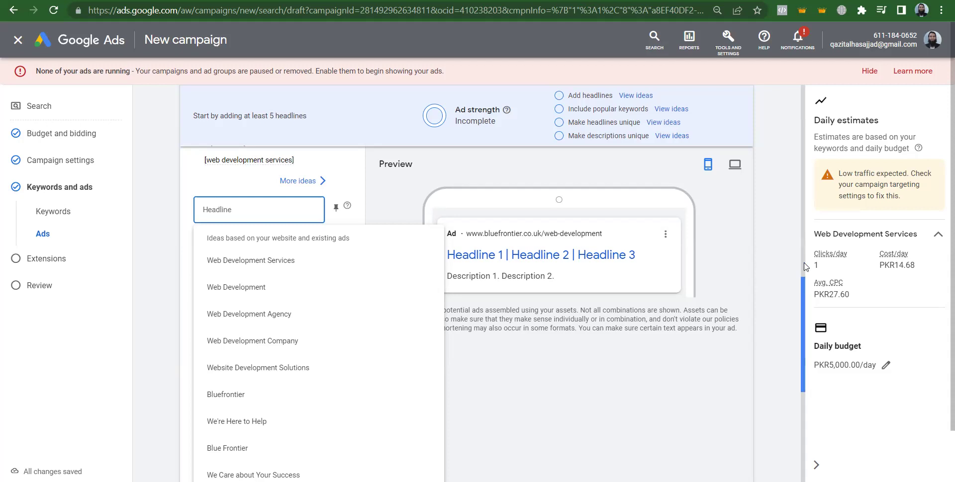
pyautogui.moveTo(804, 264); pyautogui.dragTo(808, 164)
pyautogui.click(375, 133)
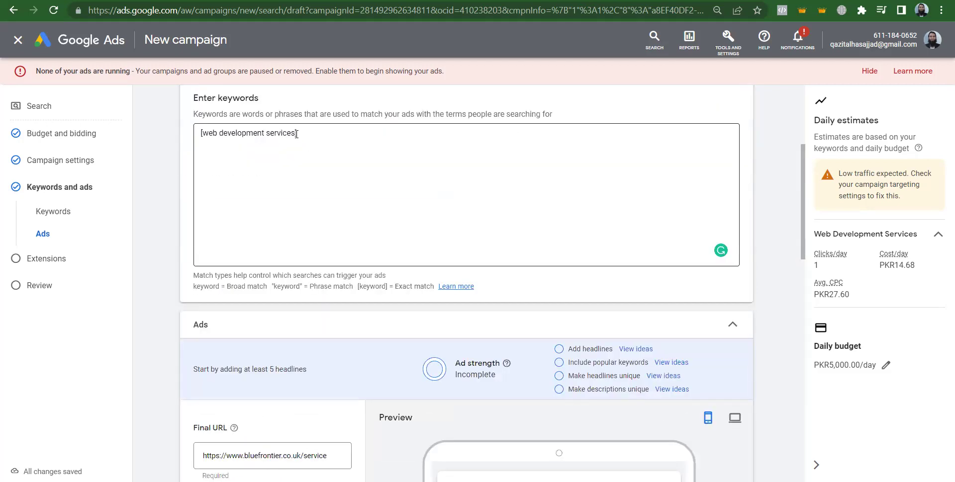
pyautogui.moveTo(294, 133); pyautogui.dragTo(201, 134)
pyautogui.hotkey('ctrl', 'c')
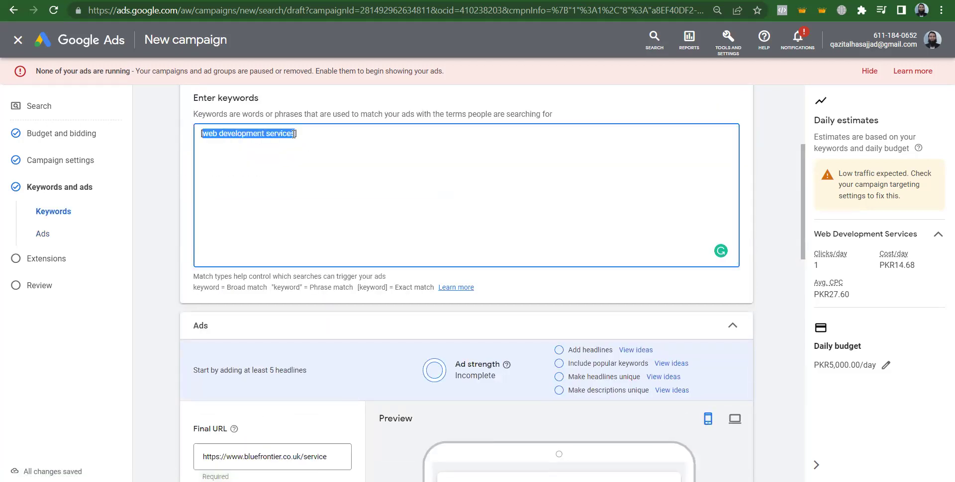
pyautogui.scroll(-5, 447, 213)
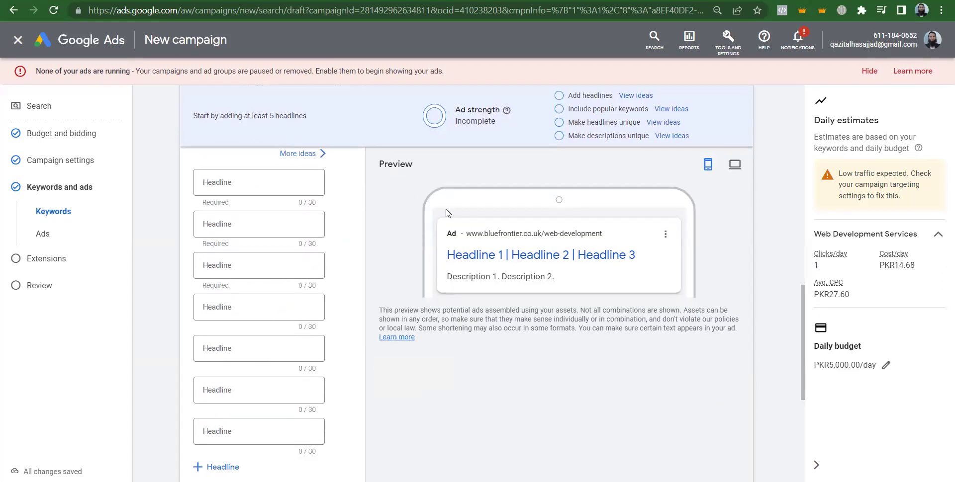
pyautogui.click(212, 182)
pyautogui.hotkey('ctrl', 'v')
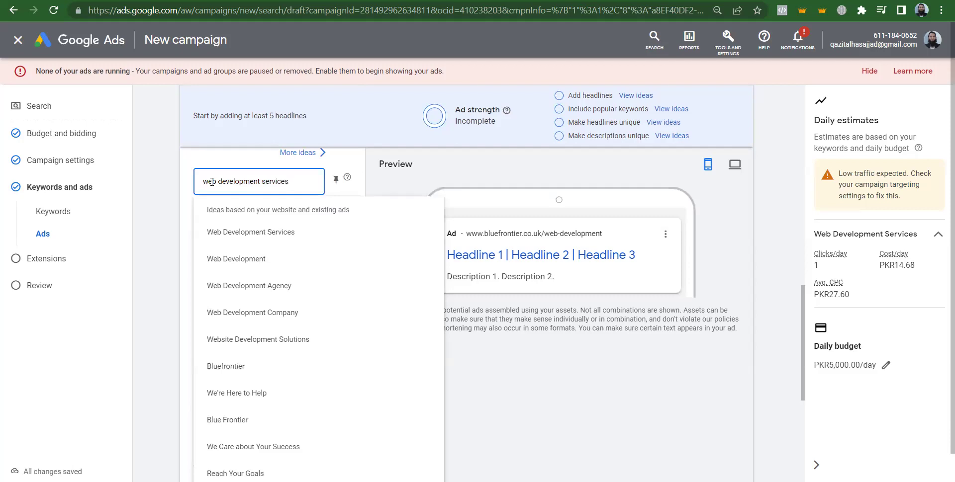
# Capitalize each word of the first headline to read Web Development Services.
pyautogui.moveTo(203, 182); pyautogui.dragTo(212, 182)
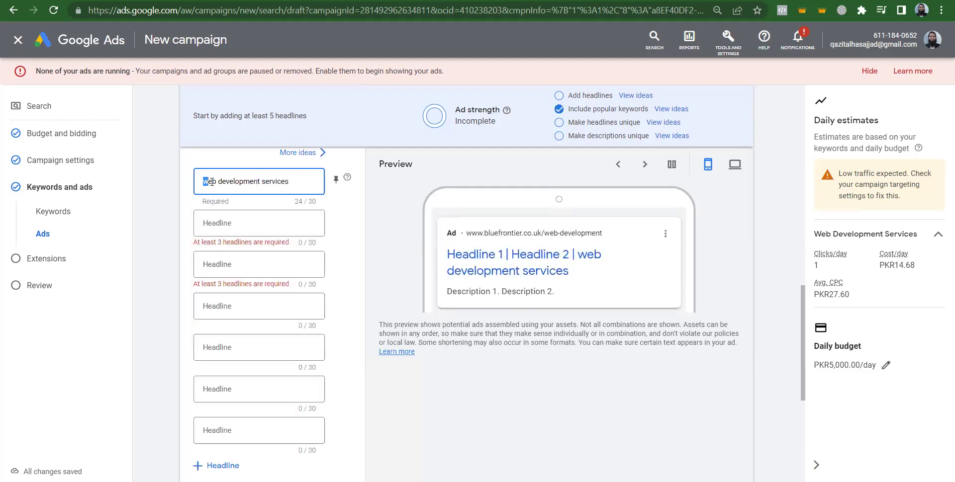
pyautogui.write('W')
pyautogui.hotkey('shift', 'Right')
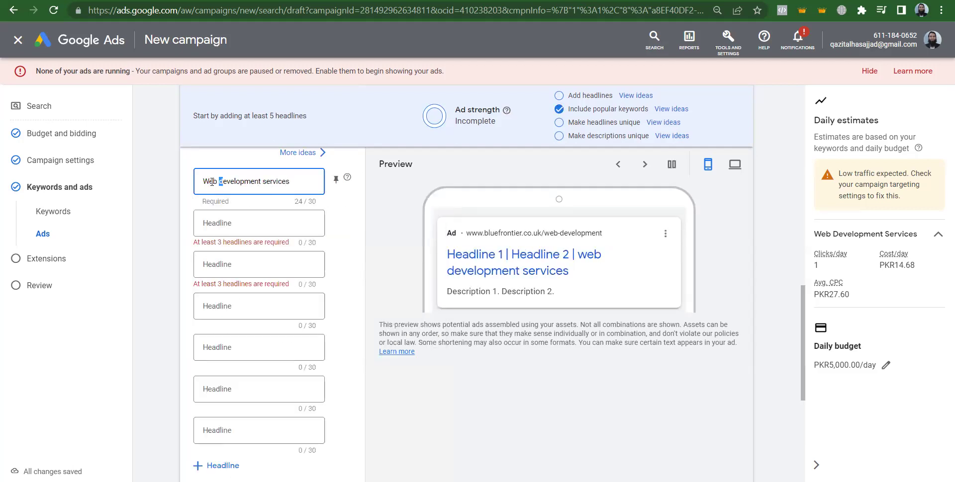
pyautogui.write('D')
pyautogui.press('Right')
pyautogui.hotkey('shift', 'Right')
pyautogui.write('S')
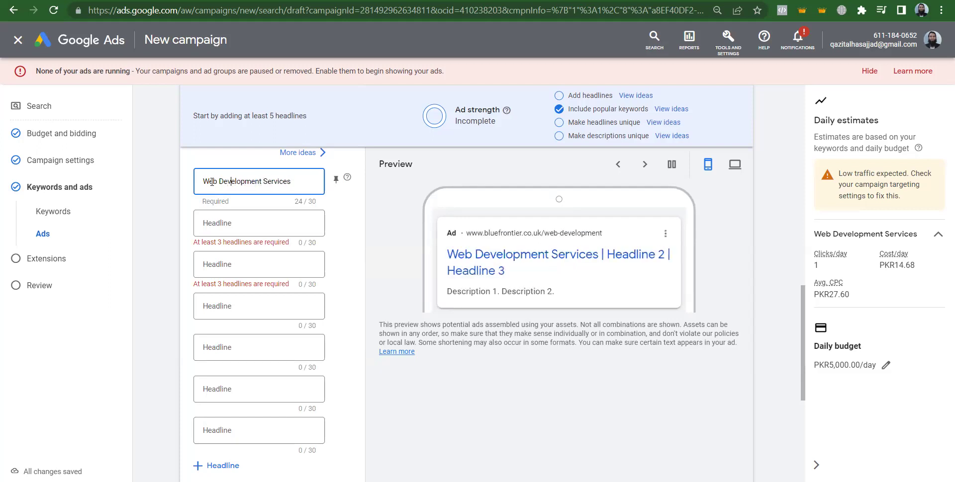
# Put Cheap in front of the first headline, making it Cheap Web Development Services.
pyautogui.hotkey('ctrl', 'a')
pyautogui.press('Left')
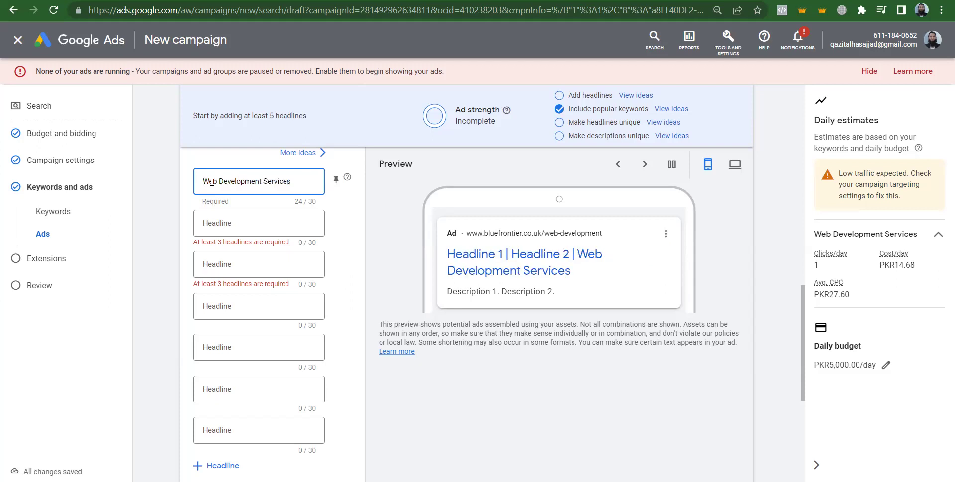
pyautogui.write('Cheap')
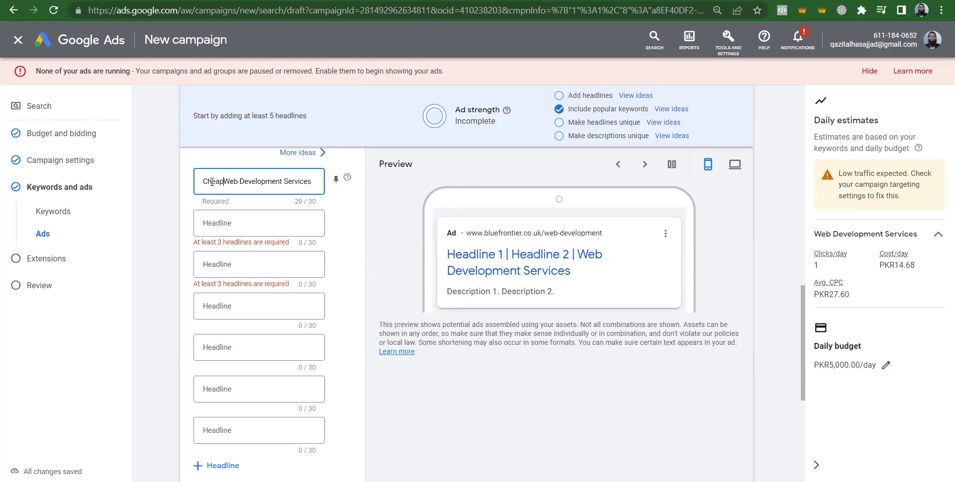
# Copy the first headline into the second one and change it to Web Development Services $100.
pyautogui.hotkey('ctrl', 'a')
pyautogui.hotkey('ctrl', 'c')
pyautogui.click(204, 223)
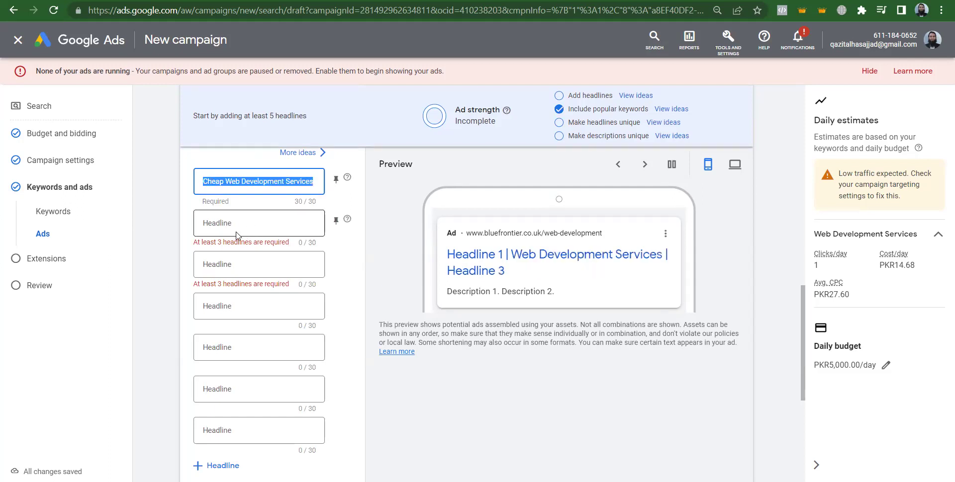
pyautogui.hotkey('ctrl', 'v')
pyautogui.doubleClick(203, 223)
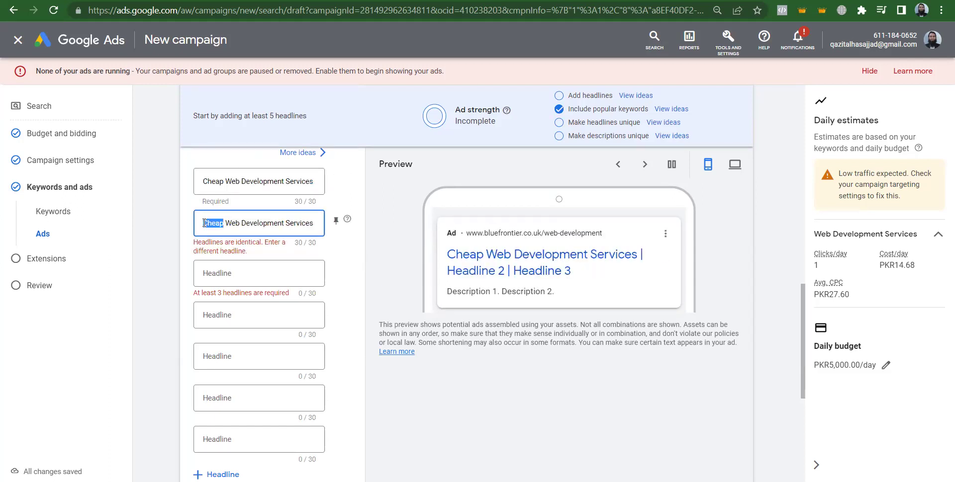
pyautogui.press('Delete')
pyautogui.press('Delete')
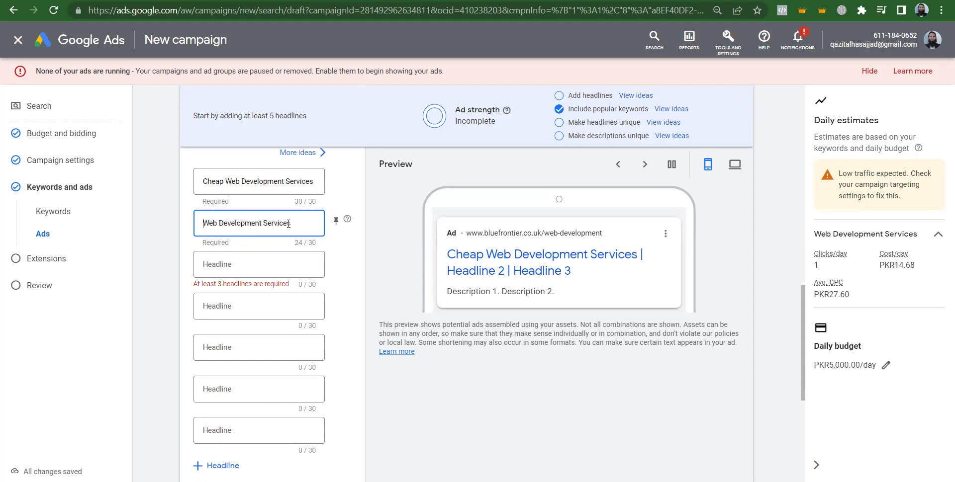
pyautogui.write('$100')
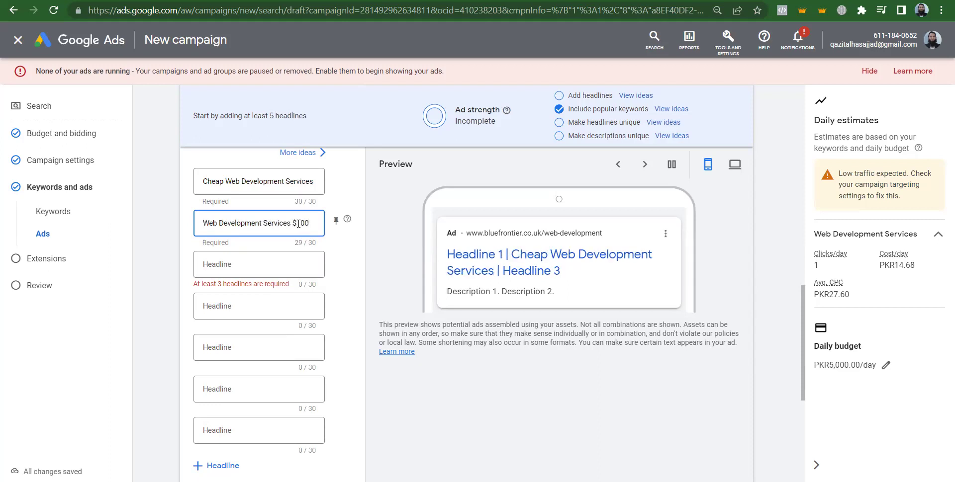
# Paste the copied headline as the third one and change it to Best Web Development Services.
pyautogui.click(233, 266)
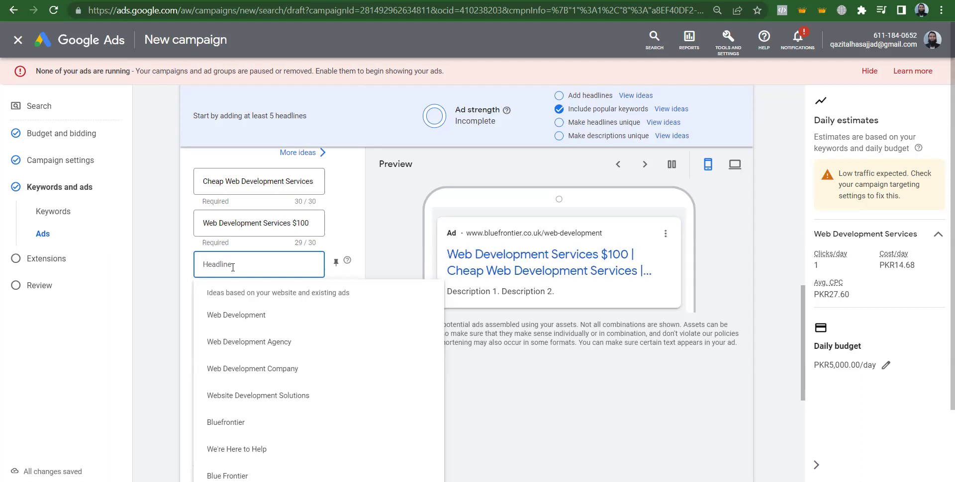
pyautogui.hotkey('ctrl', 'v')
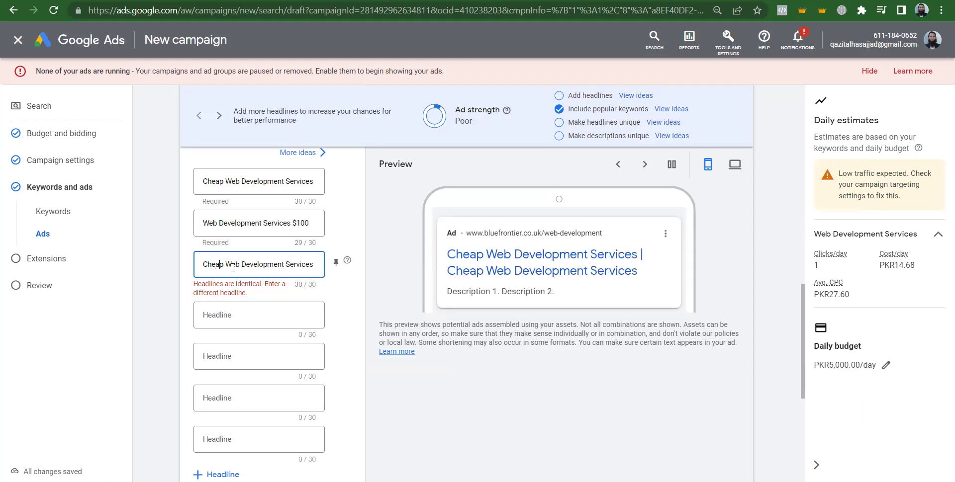
pyautogui.hotkey('ctrl', 'shift', 'Left')
pyautogui.write('Best')
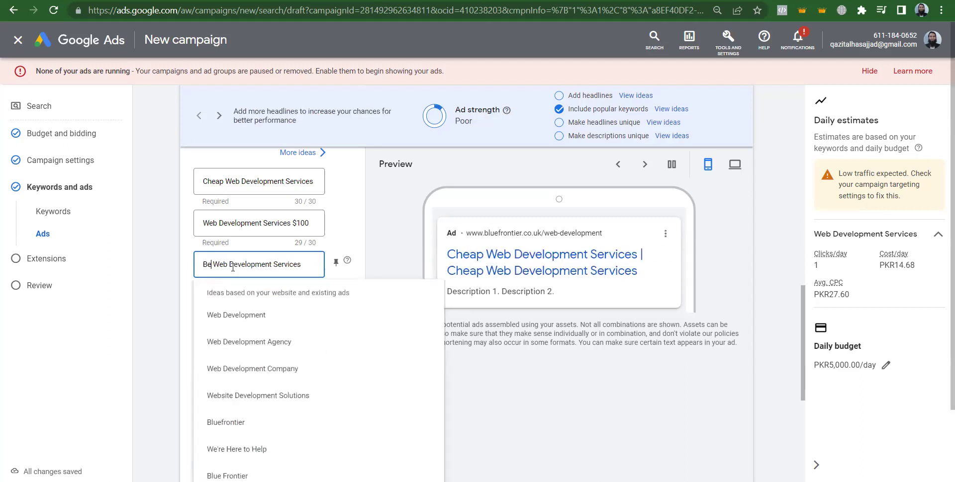
pyautogui.click(363, 209)
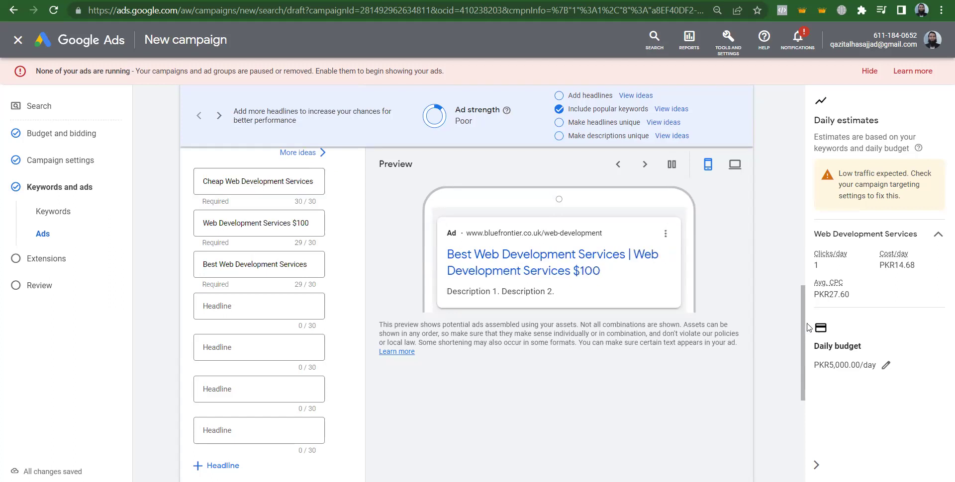
# Review the display path and the three headlines, and switch the ad preview to the desktop view.
pyautogui.moveTo(804, 324); pyautogui.dragTo(787, 269)
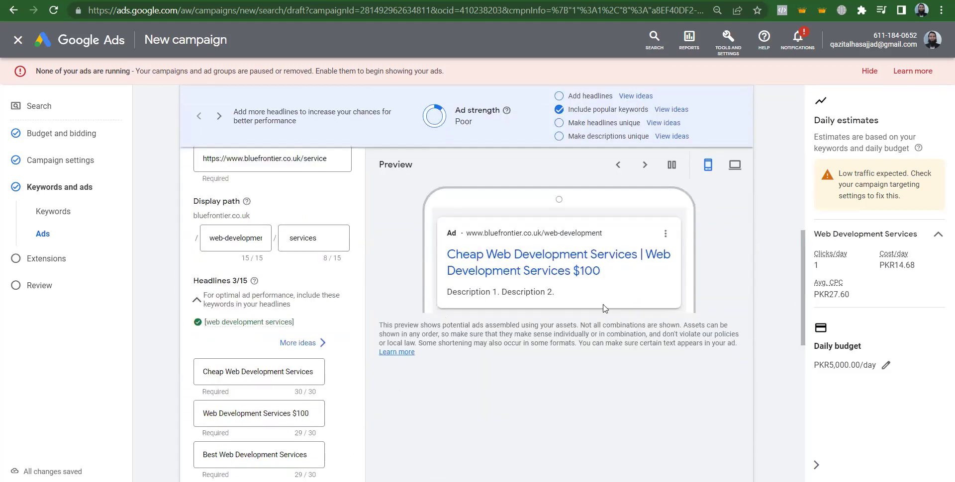
pyautogui.moveTo(806, 250); pyautogui.dragTo(806, 289)
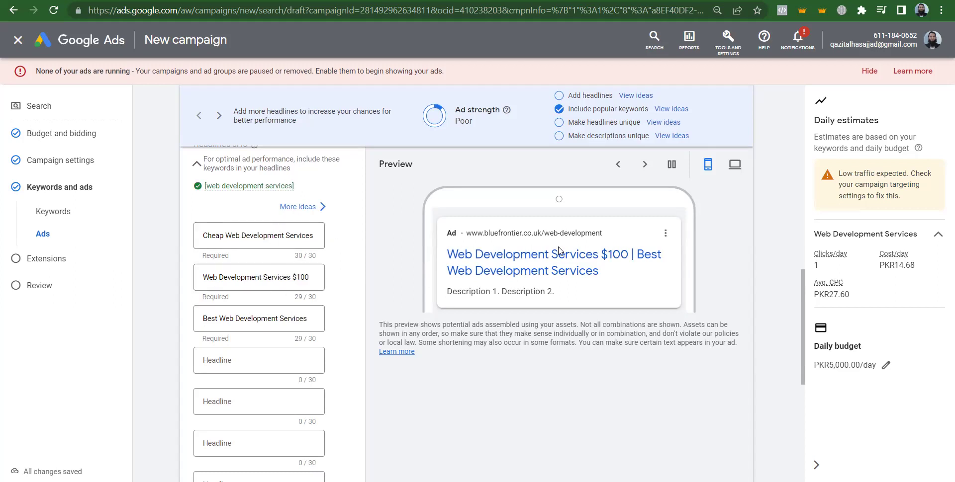
pyautogui.click(735, 164)
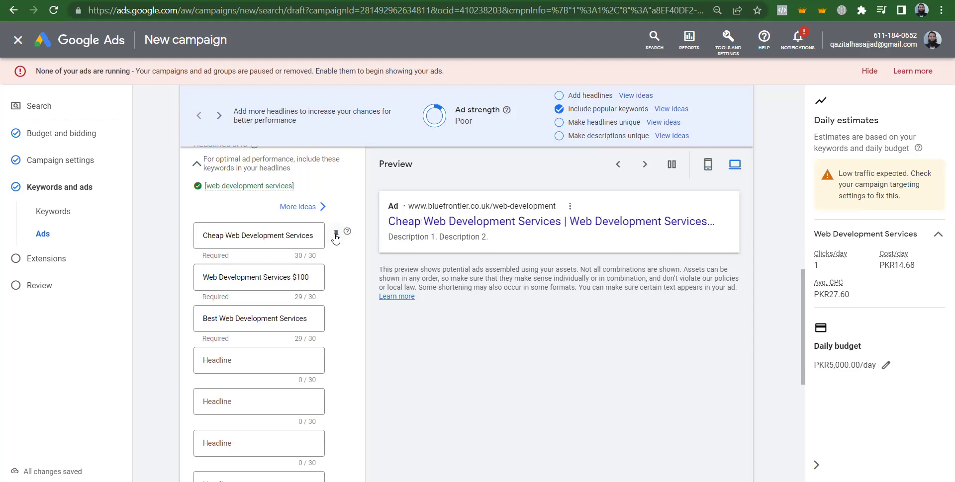
# Pin the Cheap Web Development Services, Web Development Services $100 and Best Web Development Services headlines to show only in position 1.
pyautogui.click(336, 237)
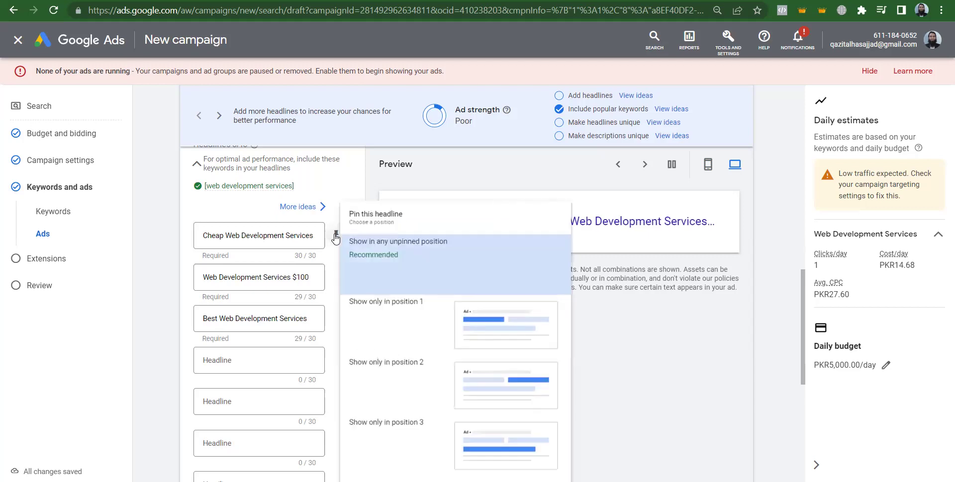
pyautogui.click(367, 305)
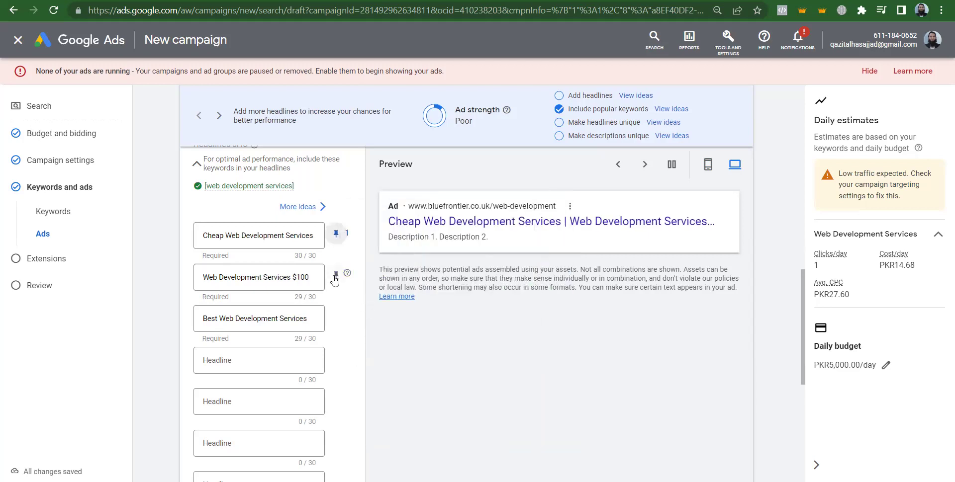
pyautogui.click(335, 281)
pyautogui.click(389, 171)
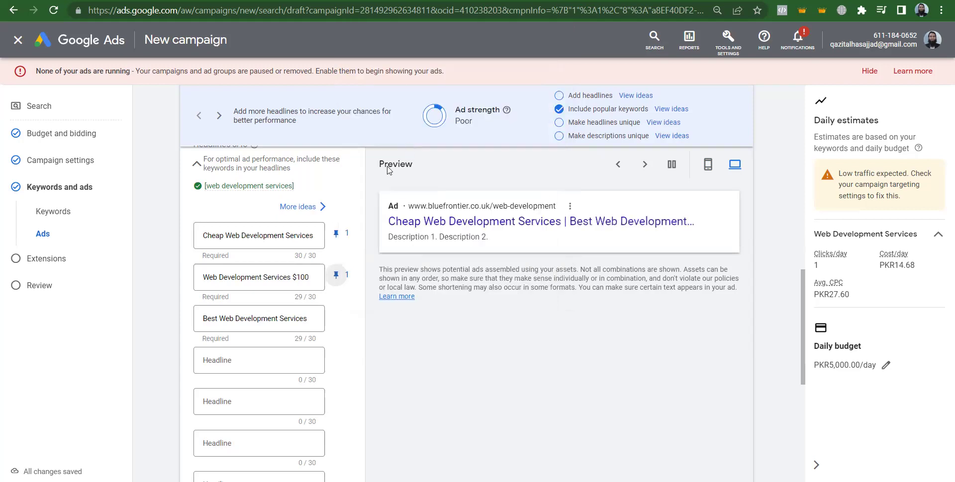
pyautogui.click(336, 318)
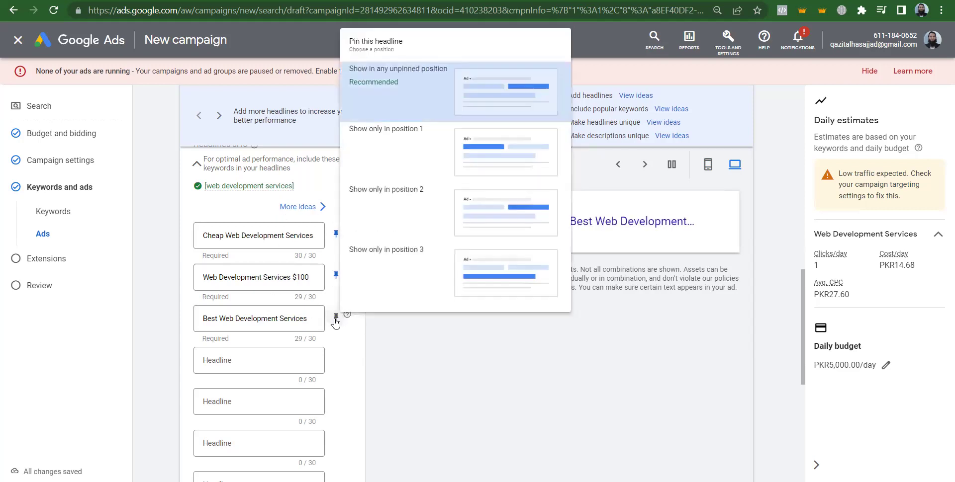
pyautogui.click(368, 154)
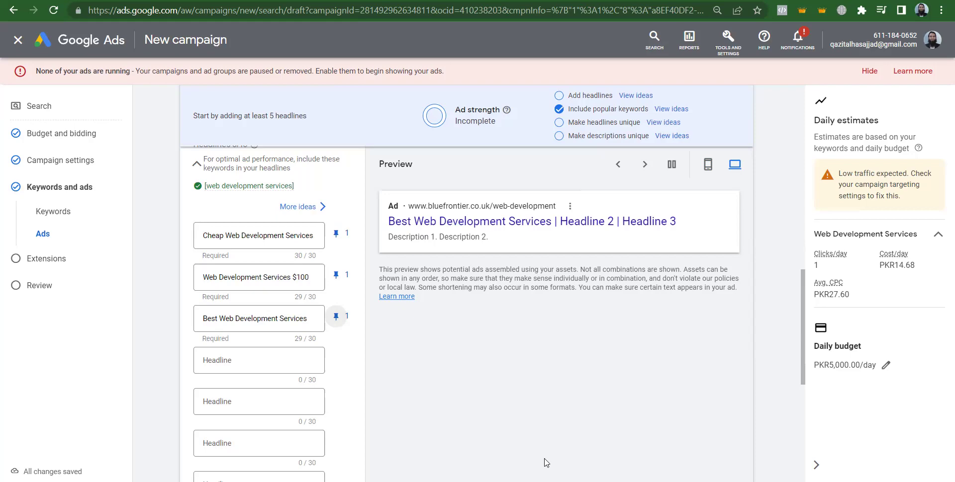
# Switch to the Google Ads Only presentation in Google Slides, add a new slide after slide 27 and place the cursor in its body text.
pyautogui.moveTo(532, 481)
pyautogui.click(599, 437)
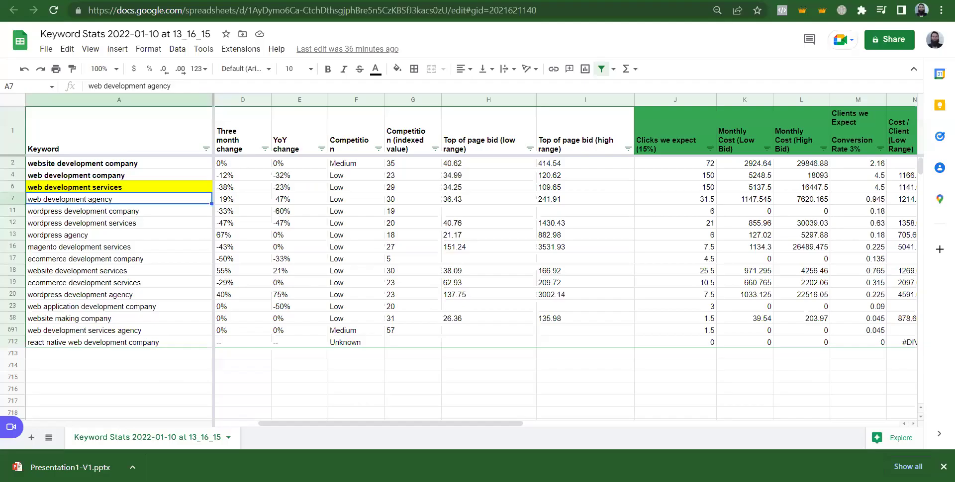
pyautogui.hotkey('alt', 'Tab')
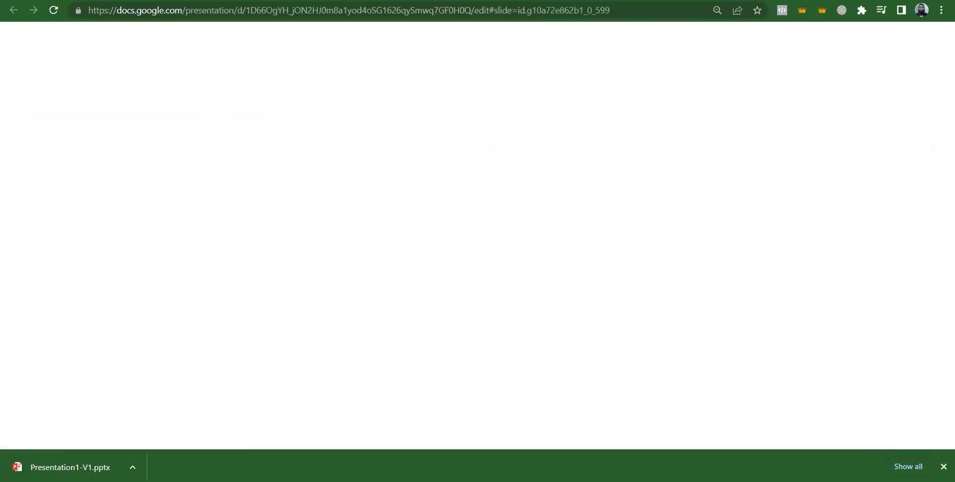
pyautogui.hotkey('ctrl', 'm')
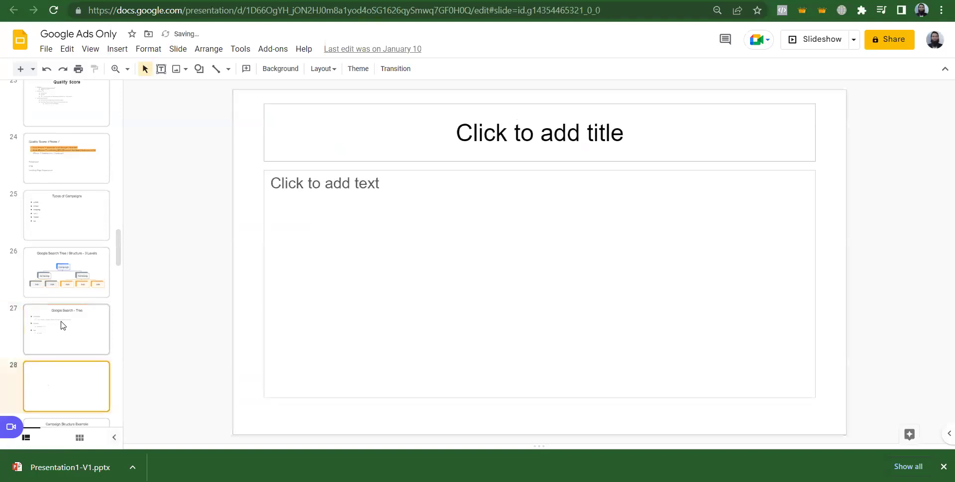
pyautogui.click(339, 191)
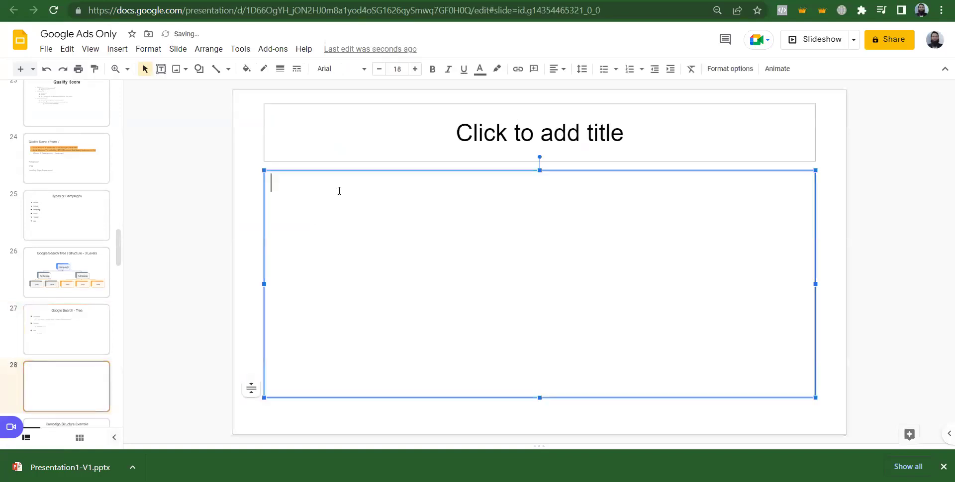